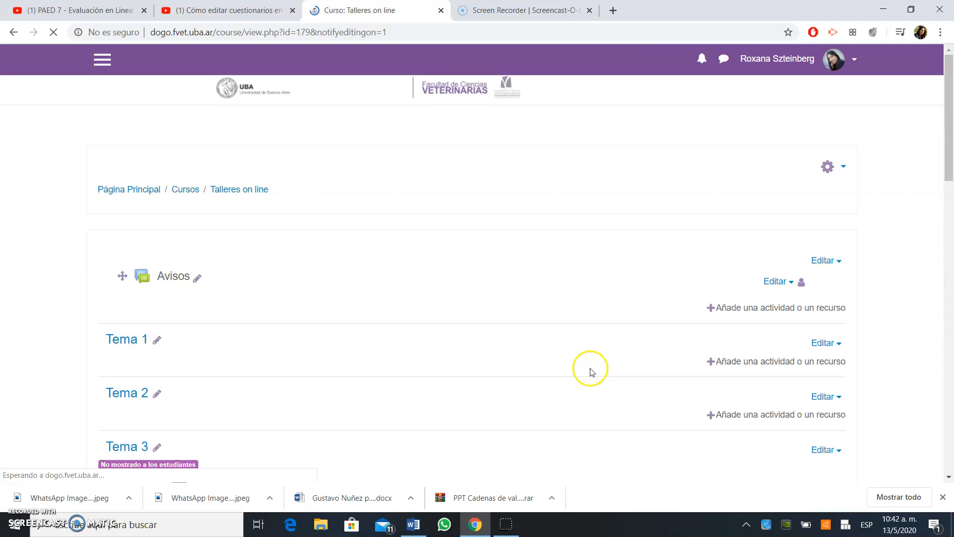
Add a Cuestionario activity to the course's general section and name it "Evaluación unidad 1".
{"action": "left_click", "coordinate": [788, 309]}
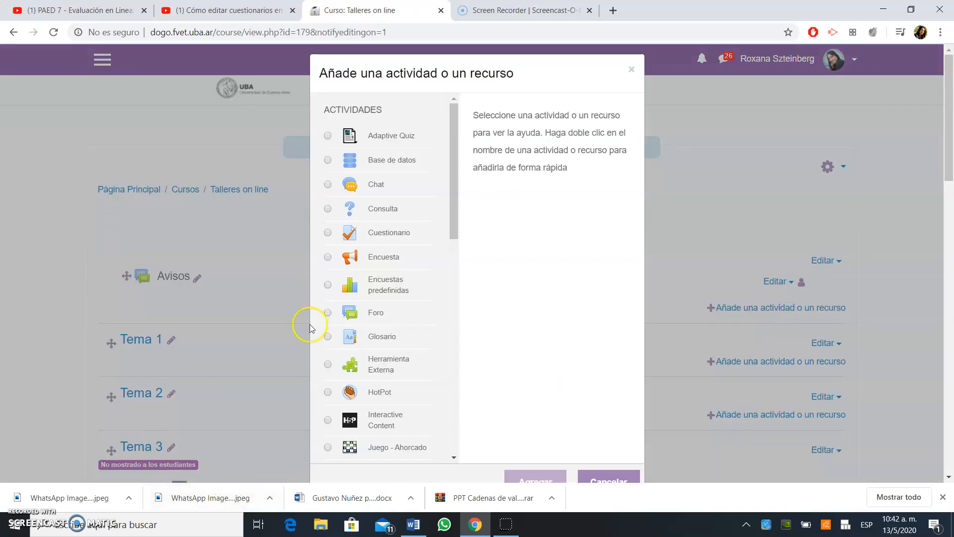
{"action": "left_click", "coordinate": [341, 233]}
{"action": "left_click", "coordinate": [542, 478]}
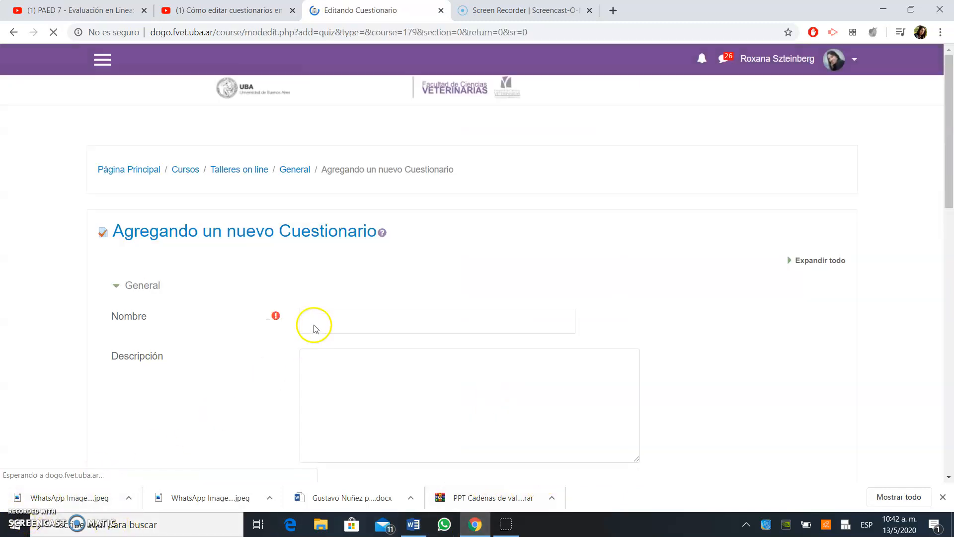
{"action": "left_click", "coordinate": [310, 325]}
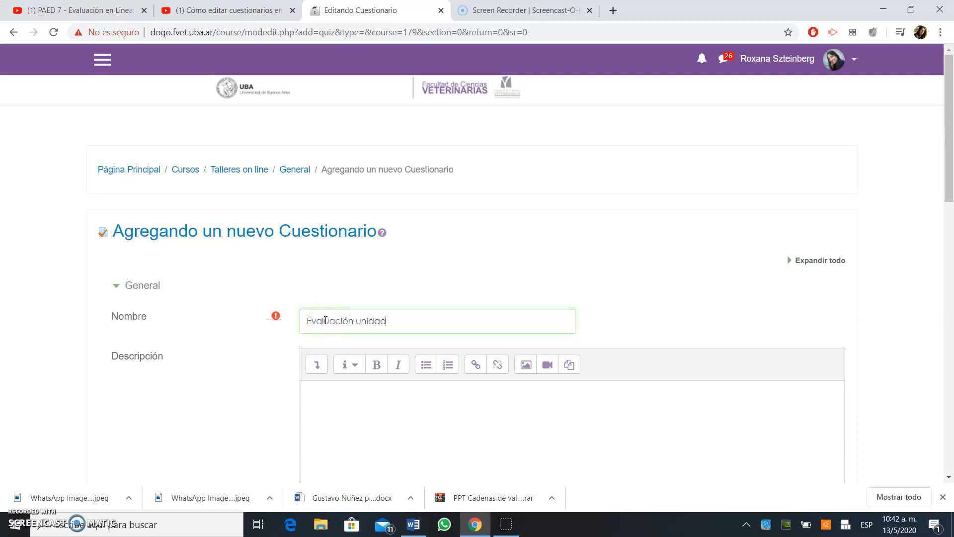
Enable both the opening date and the closing date in the quiz's Temporalización settings.
{"action": "scroll", "coordinate": [402, 324], "scroll_direction": "down", "scroll_amount": 3}
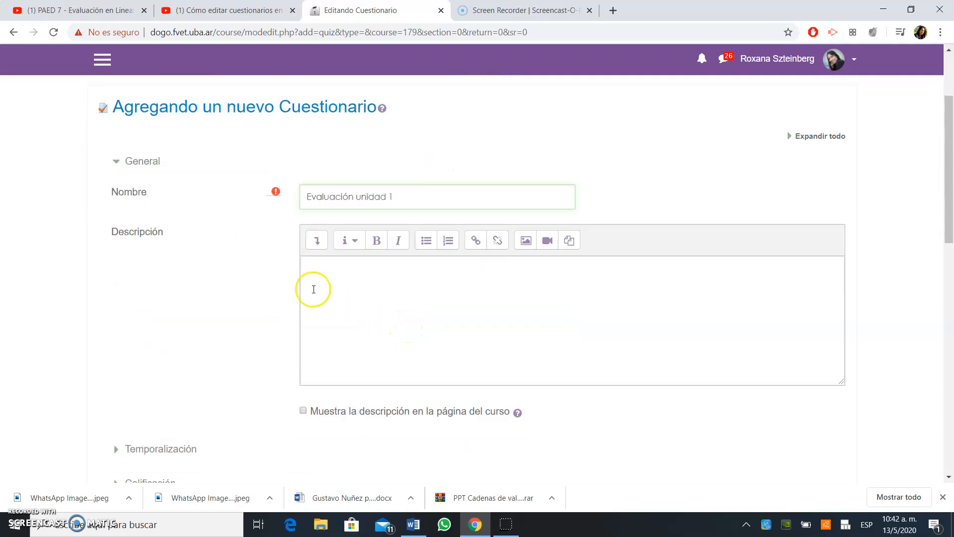
{"action": "scroll", "coordinate": [363, 272], "scroll_direction": "down", "scroll_amount": 3}
{"action": "scroll", "coordinate": [326, 239], "scroll_direction": "down", "scroll_amount": 1}
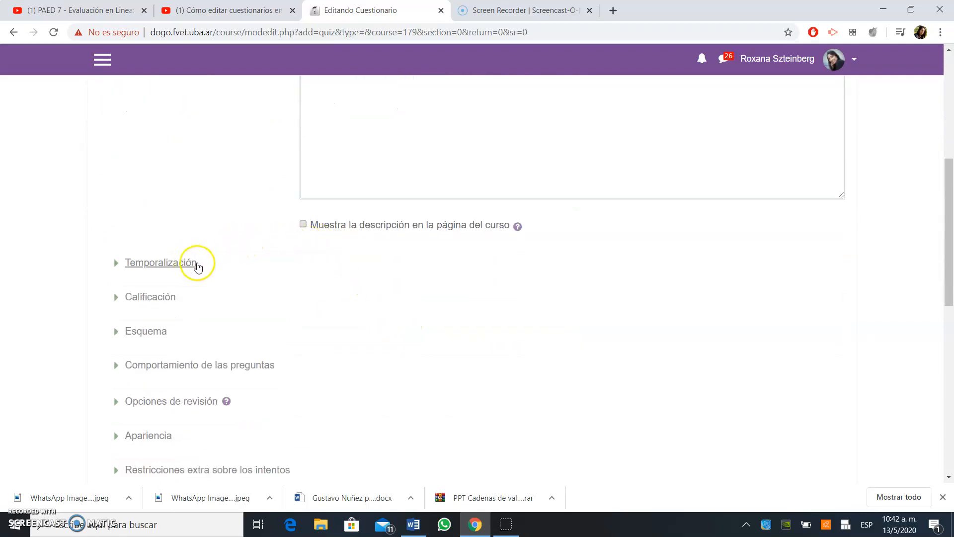
{"action": "scroll", "coordinate": [283, 279], "scroll_direction": "down", "scroll_amount": 1}
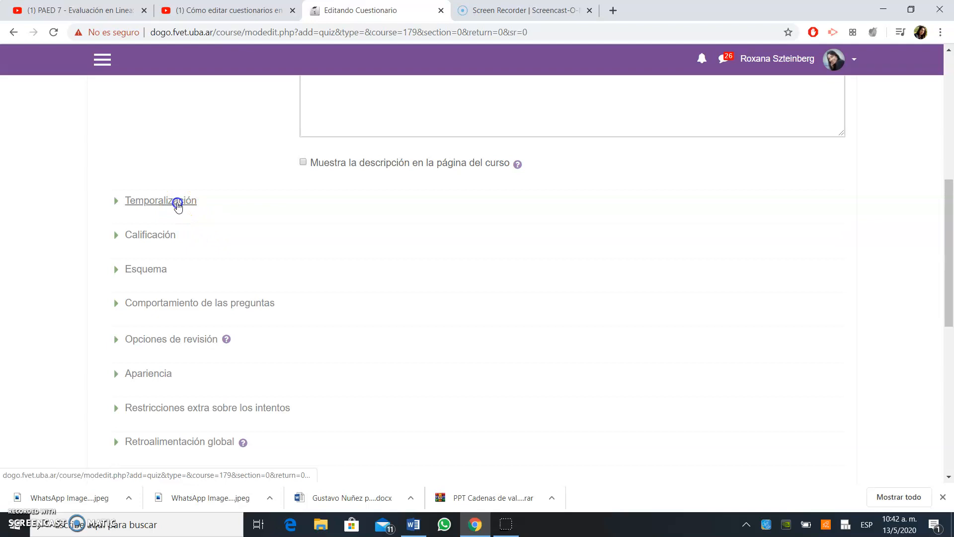
{"action": "left_click", "coordinate": [179, 201]}
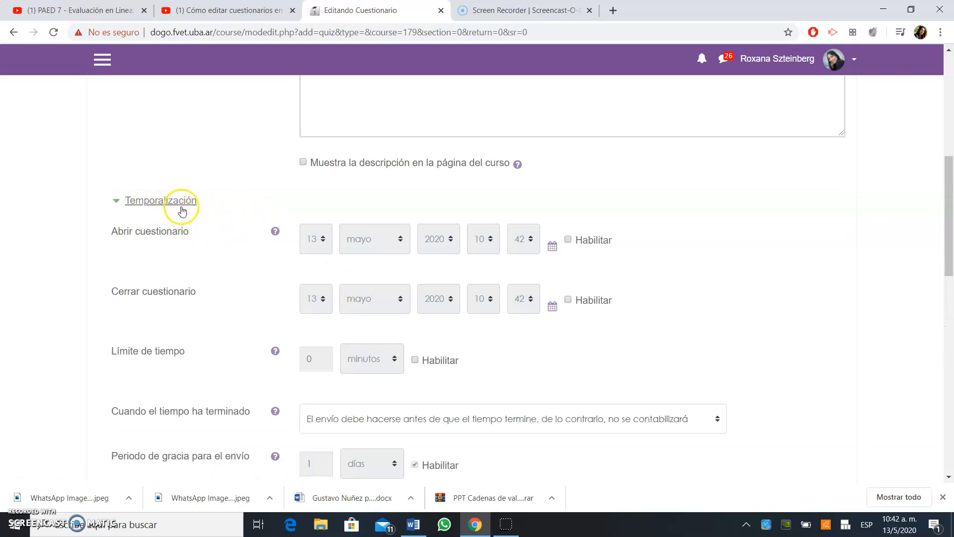
{"action": "left_click", "coordinate": [568, 241]}
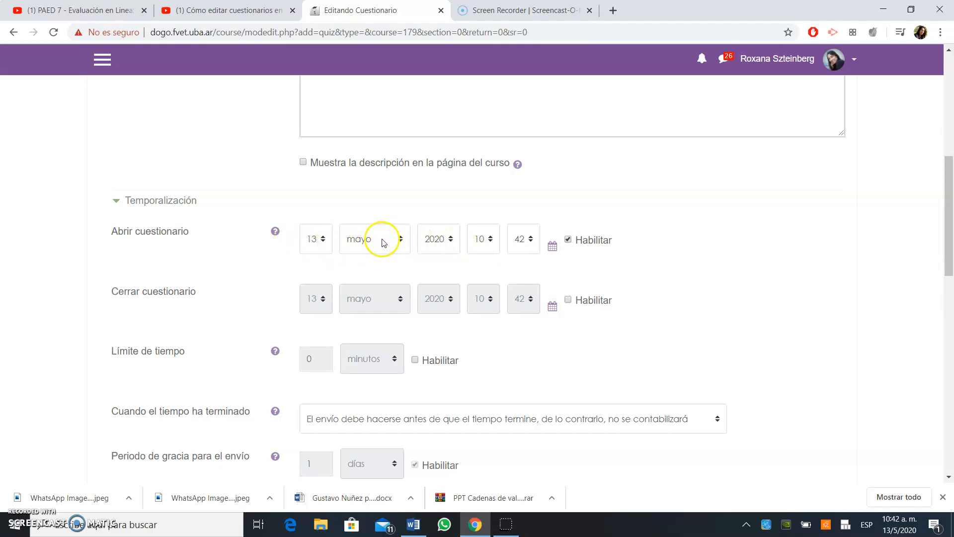
{"action": "left_click", "coordinate": [566, 300]}
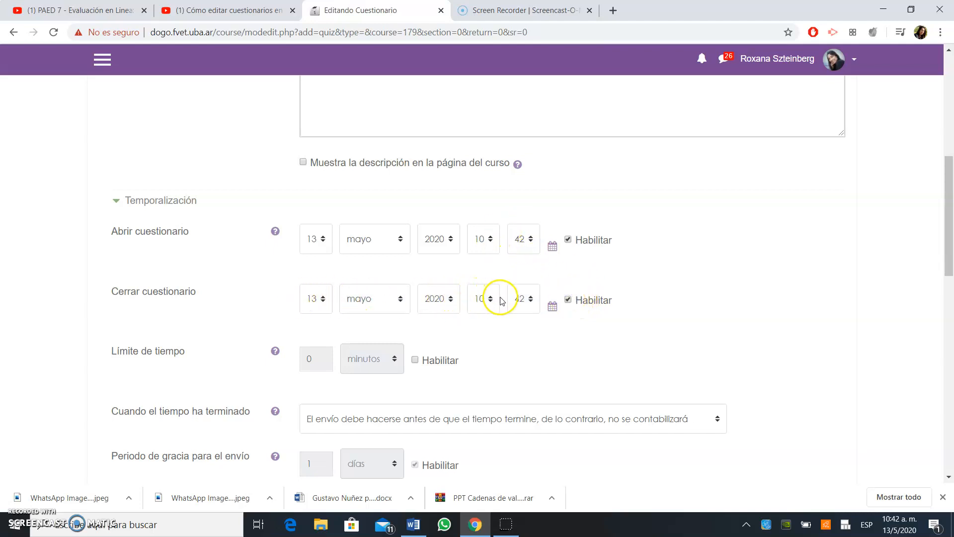
Set the allowed attempts (Intentos permitidos) to 1 in the quiz's Calificación settings.
{"action": "scroll", "coordinate": [515, 326], "scroll_direction": "down", "scroll_amount": 5}
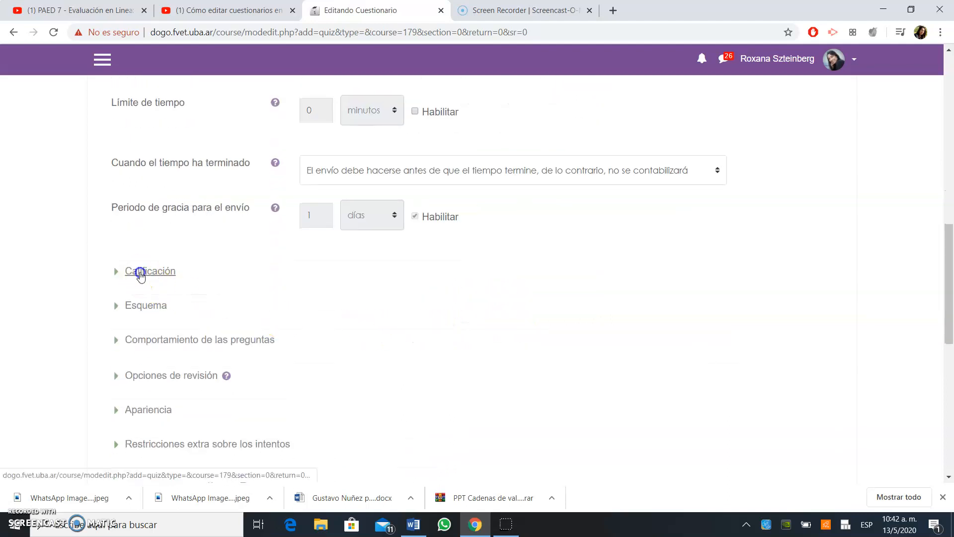
{"action": "left_click", "coordinate": [140, 271]}
{"action": "scroll", "coordinate": [537, 331], "scroll_direction": "down", "scroll_amount": 1}
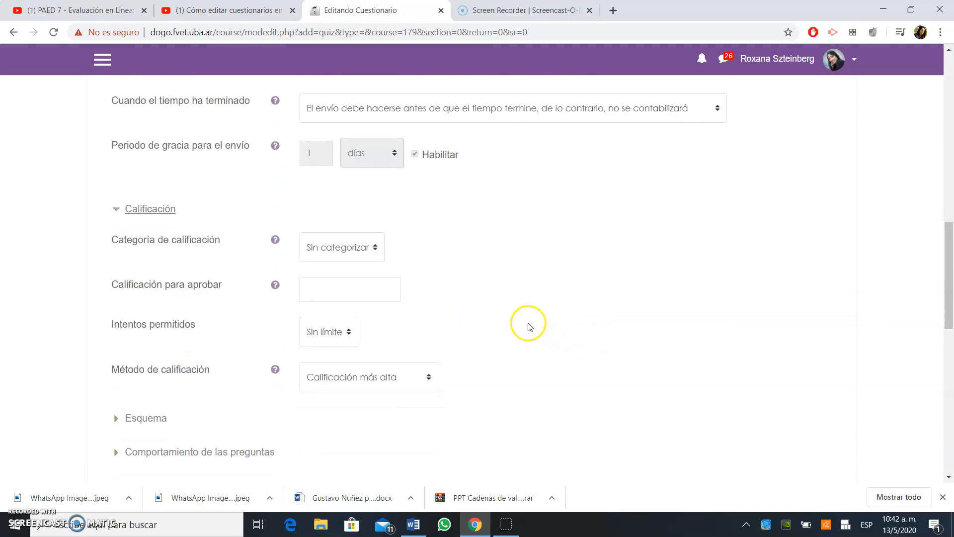
{"action": "scroll", "coordinate": [426, 315], "scroll_direction": "down", "scroll_amount": 1}
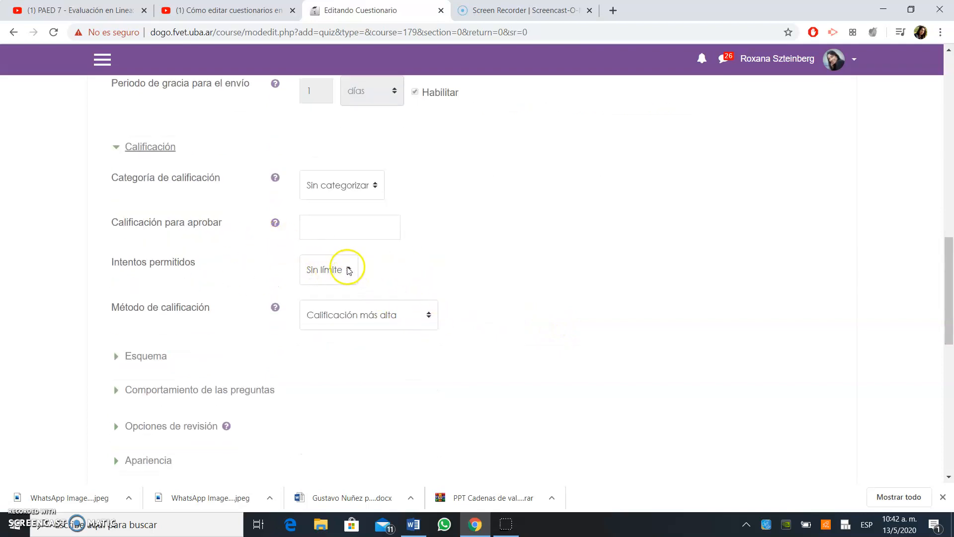
{"action": "left_click", "coordinate": [349, 271]}
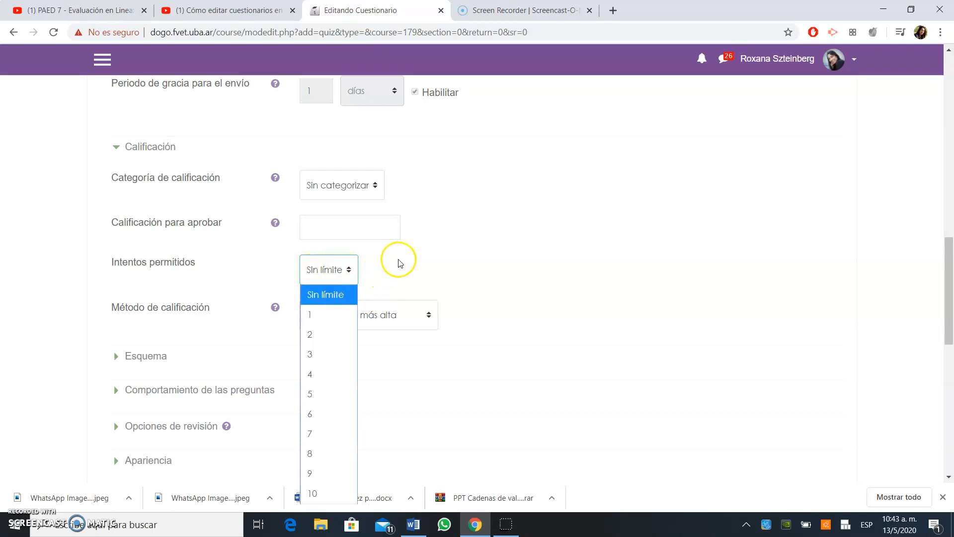
{"action": "left_click", "coordinate": [315, 316]}
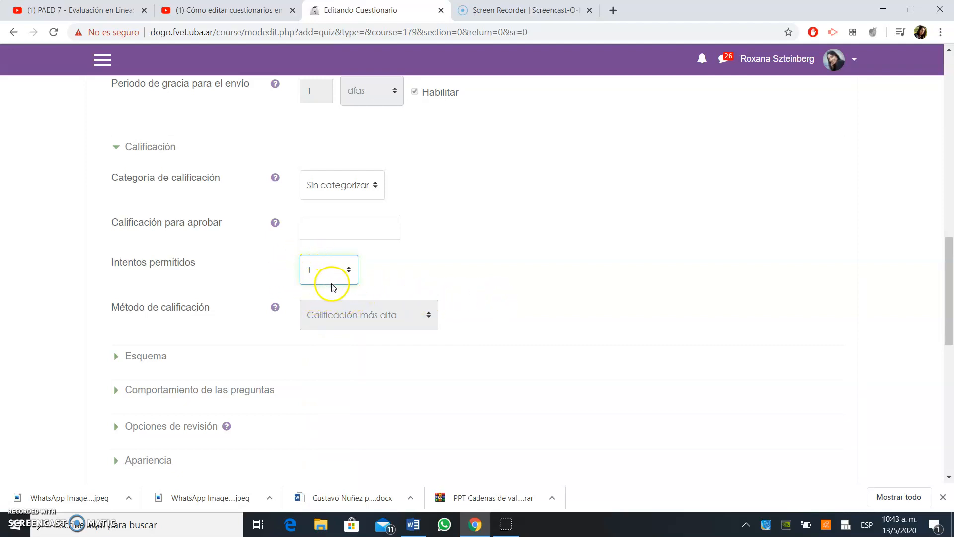
Read the help for Opciones de revisión and for its items El intento, Si fuese correcta and Puntos.
{"action": "scroll", "coordinate": [306, 348], "scroll_direction": "down", "scroll_amount": 3}
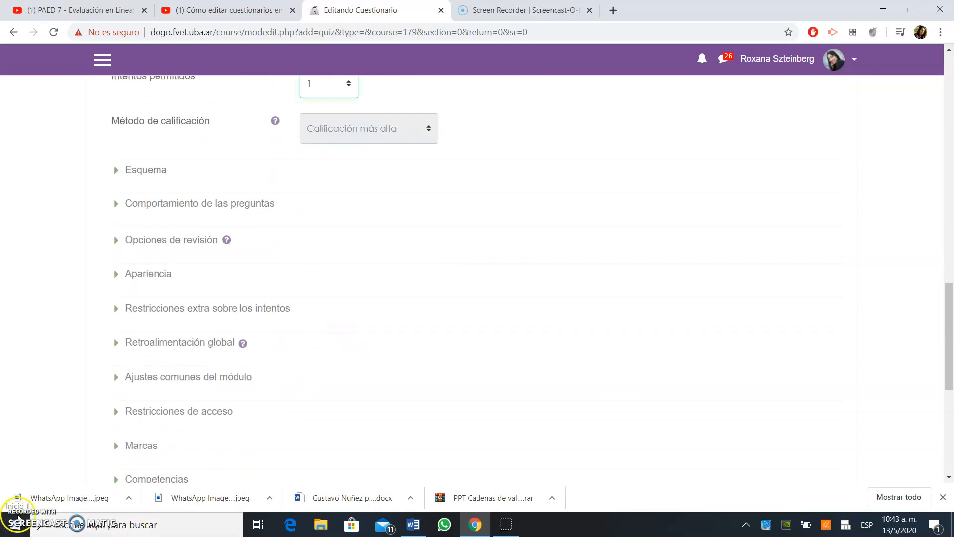
{"action": "left_click", "coordinate": [19, 519]}
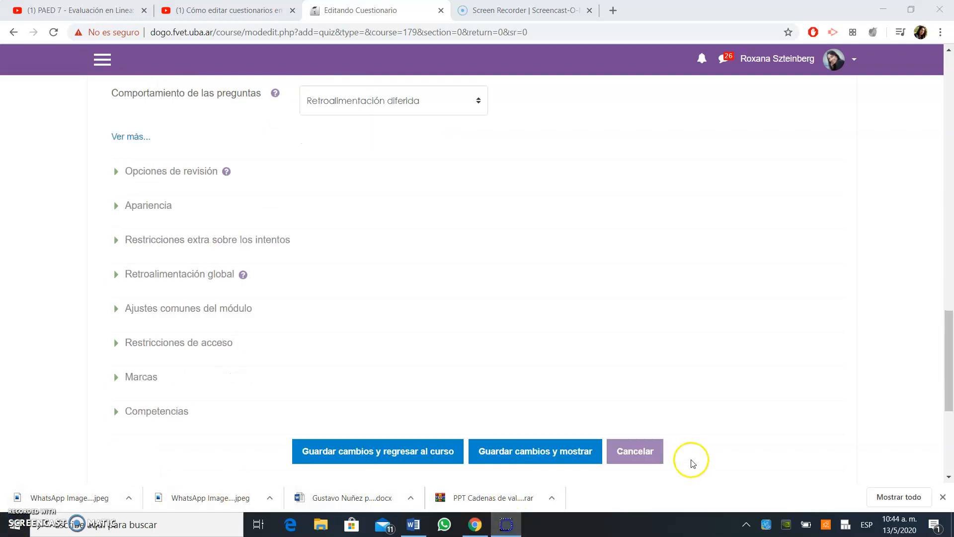
{"action": "left_click", "coordinate": [177, 179]}
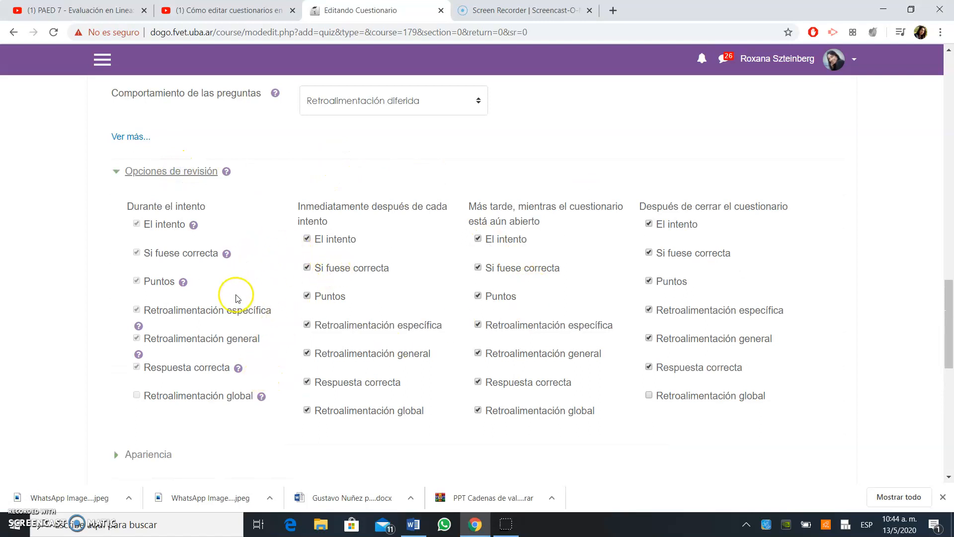
{"action": "left_click", "coordinate": [226, 171]}
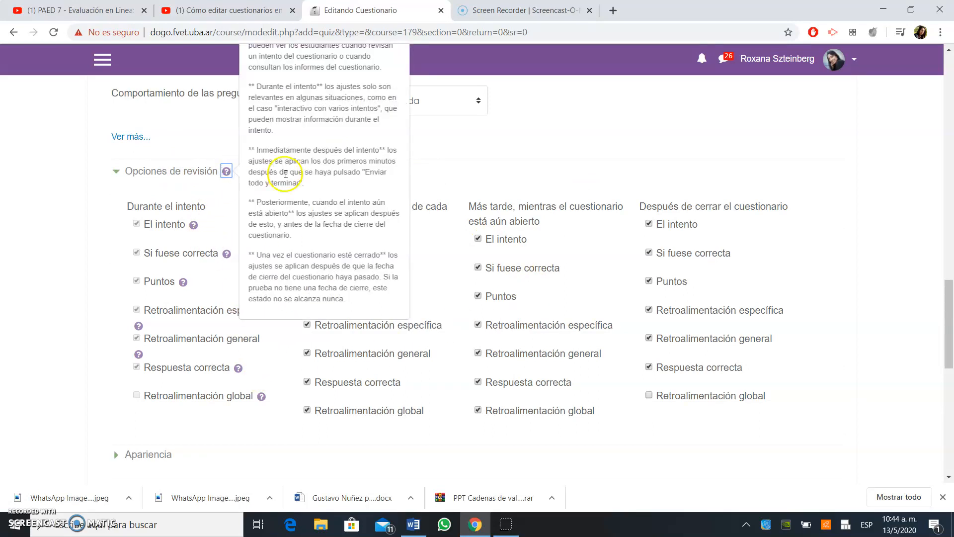
{"action": "scroll", "coordinate": [285, 174], "scroll_direction": "up", "scroll_amount": 1}
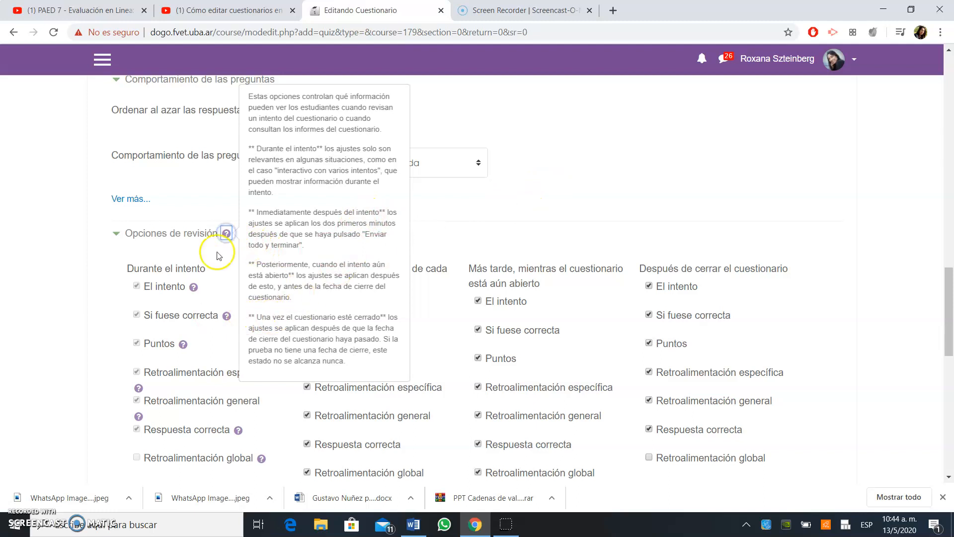
{"action": "left_click", "coordinate": [532, 204]}
{"action": "scroll", "coordinate": [299, 318], "scroll_direction": "down", "scroll_amount": 1}
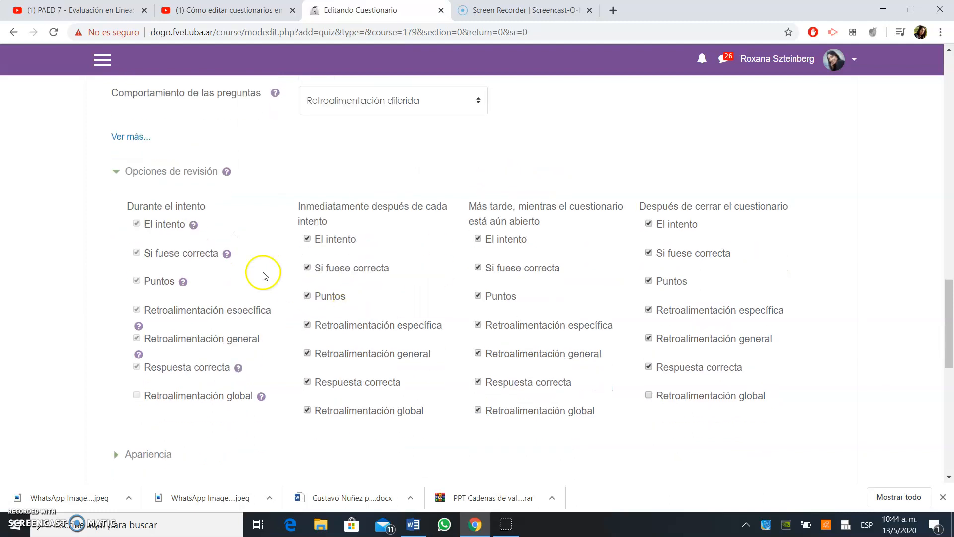
{"action": "left_click", "coordinate": [194, 227]}
{"action": "left_click", "coordinate": [226, 254]}
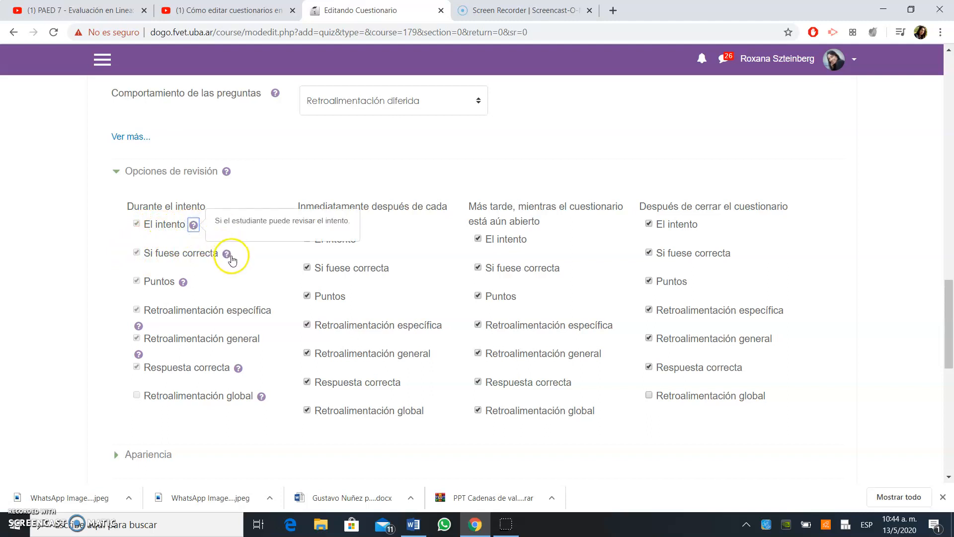
{"action": "left_click", "coordinate": [183, 283]}
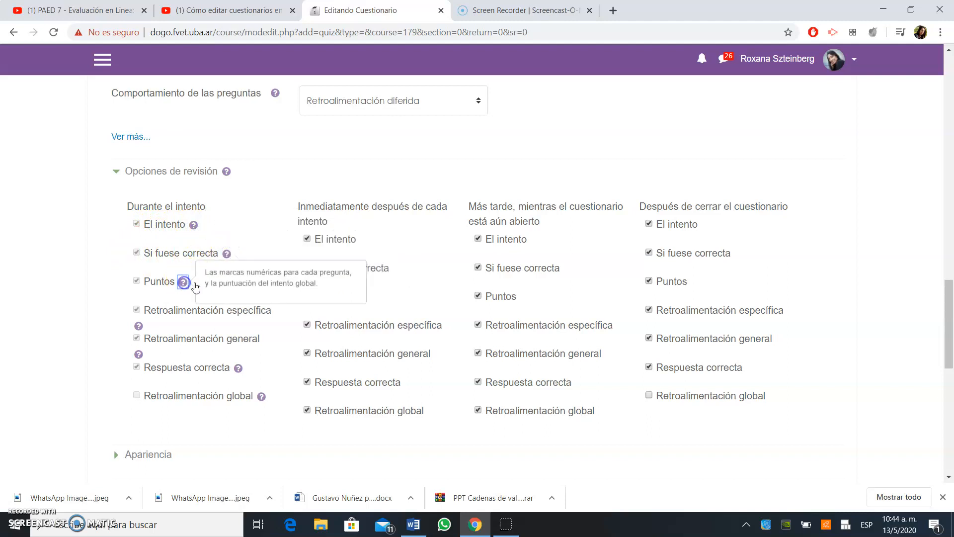
{"action": "left_click", "coordinate": [528, 440]}
Disable review of El intento immediately after each attempt, while the quiz is still open, and after it closes.
{"action": "left_click", "coordinate": [308, 239]}
{"action": "left_click", "coordinate": [478, 239]}
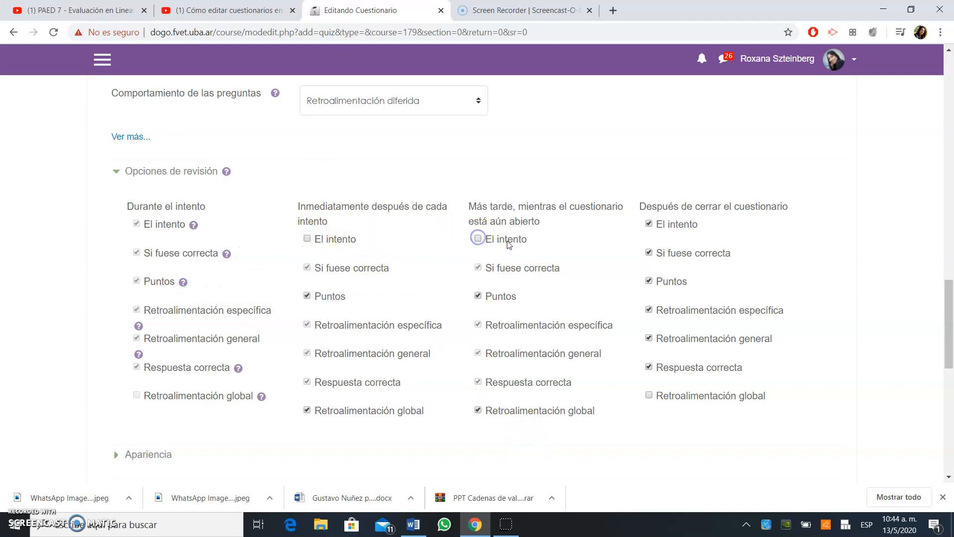
{"action": "left_click", "coordinate": [650, 224]}
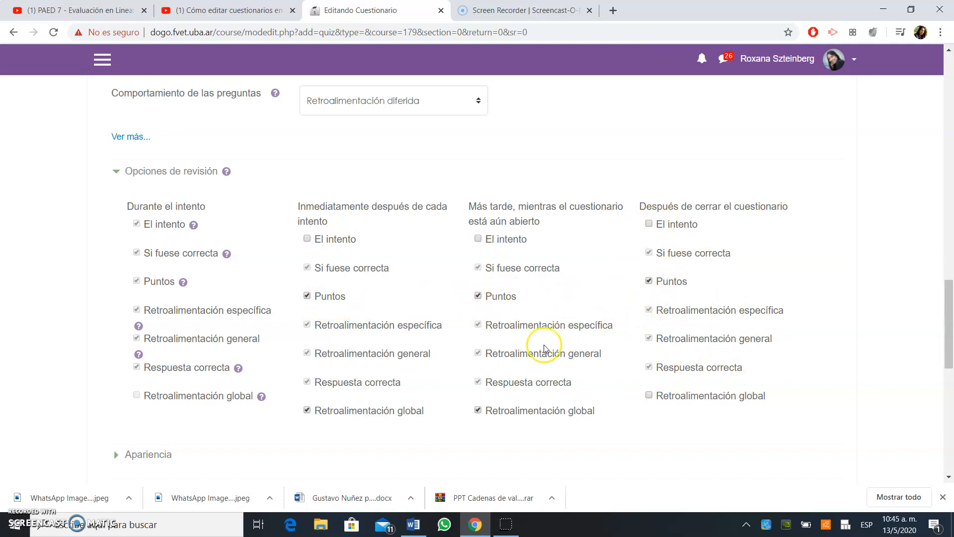
Examine the restriction types offered under Restricciones de acceso without adding any restriction.
{"action": "scroll", "coordinate": [531, 328], "scroll_direction": "down", "scroll_amount": 3}
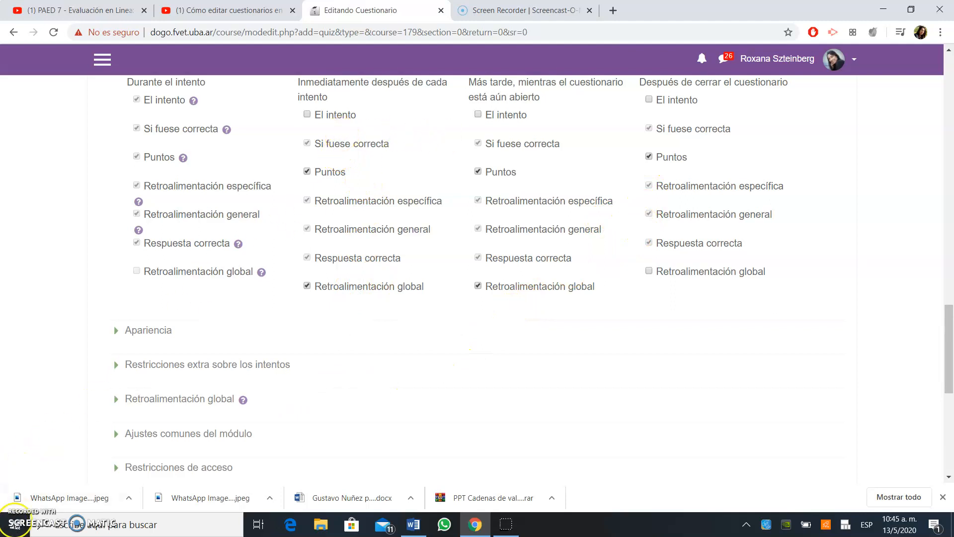
{"action": "scroll", "coordinate": [532, 404], "scroll_direction": "down", "scroll_amount": 2}
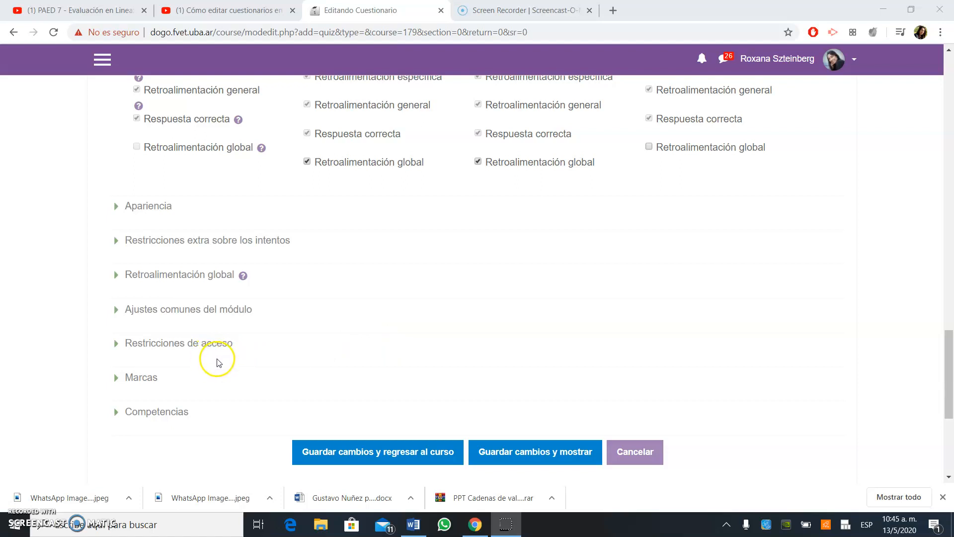
{"action": "left_click", "coordinate": [194, 345]}
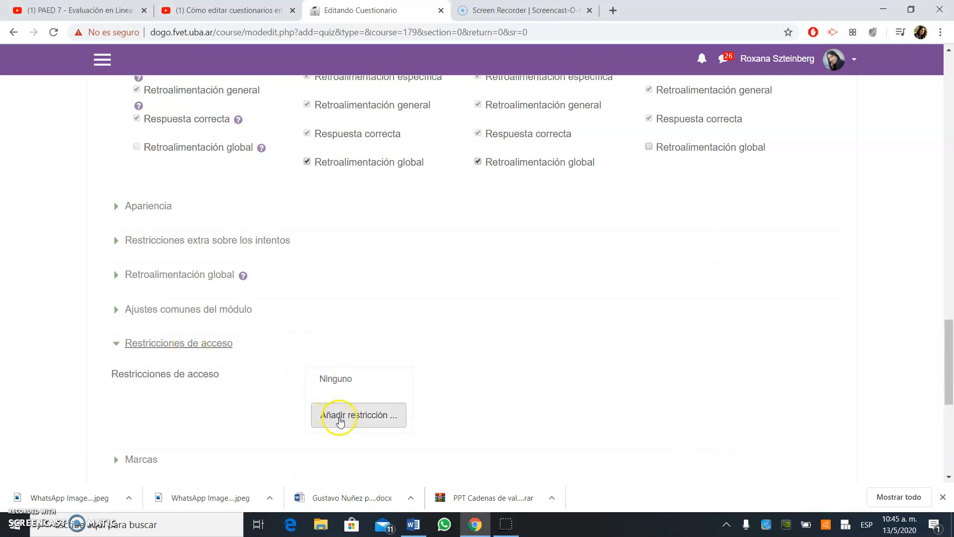
{"action": "left_click", "coordinate": [340, 421]}
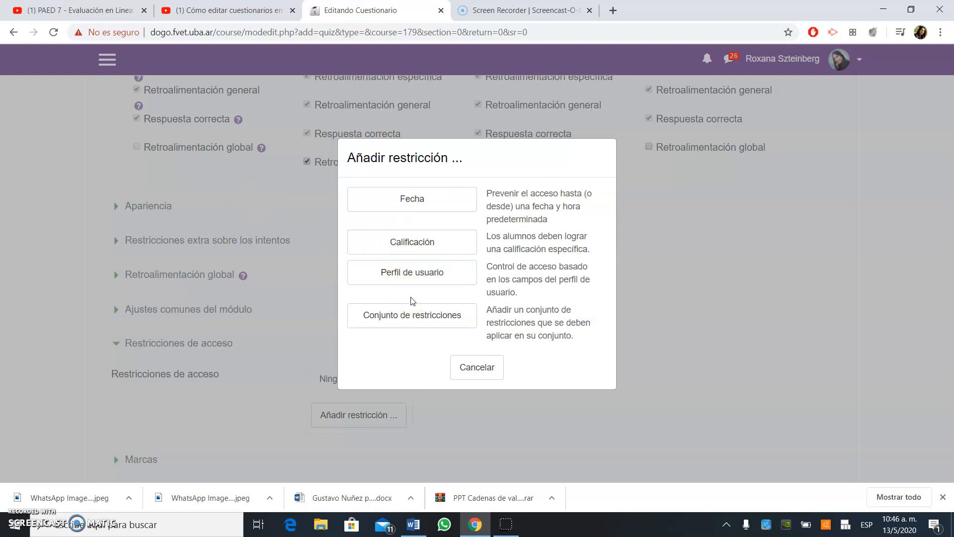
{"action": "left_click", "coordinate": [476, 370]}
{"action": "left_click", "coordinate": [471, 373]}
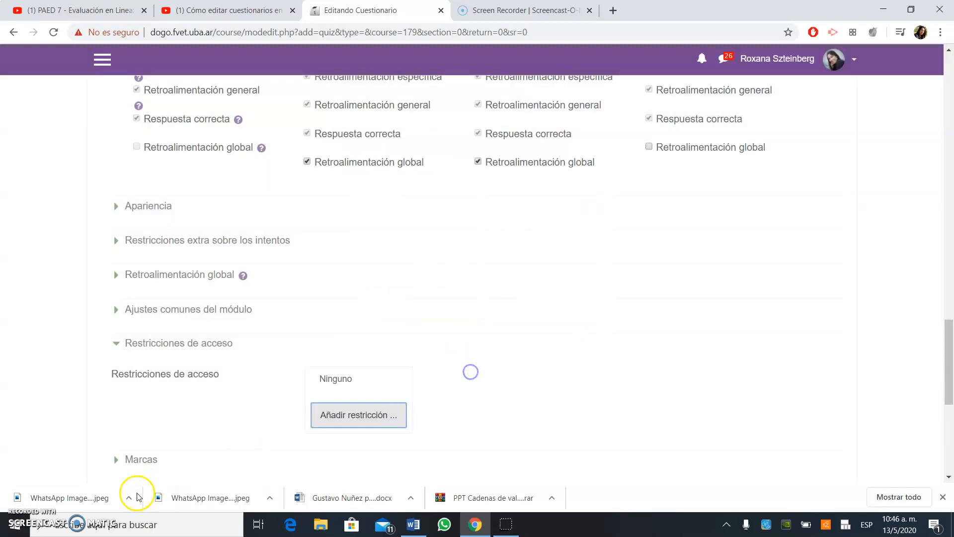
{"action": "left_click", "coordinate": [16, 518]}
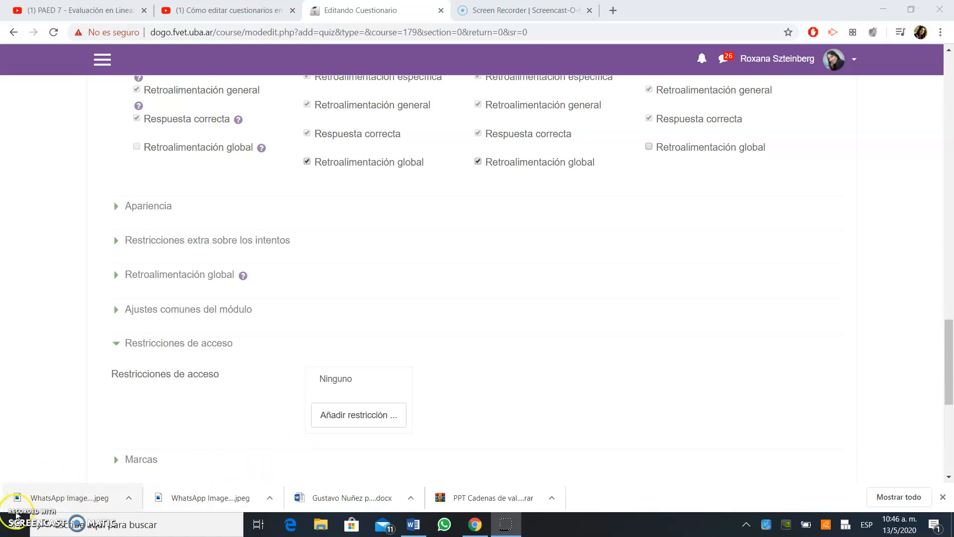
Save the quiz settings, display the quiz and open its question editing page.
{"action": "scroll", "coordinate": [99, 497], "scroll_direction": "down", "scroll_amount": 3}
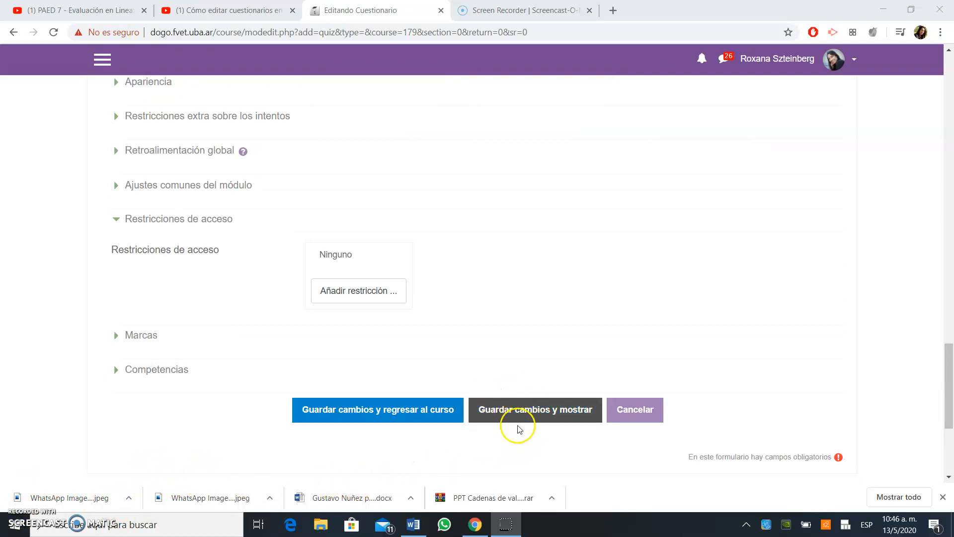
{"action": "left_click", "coordinate": [538, 413]}
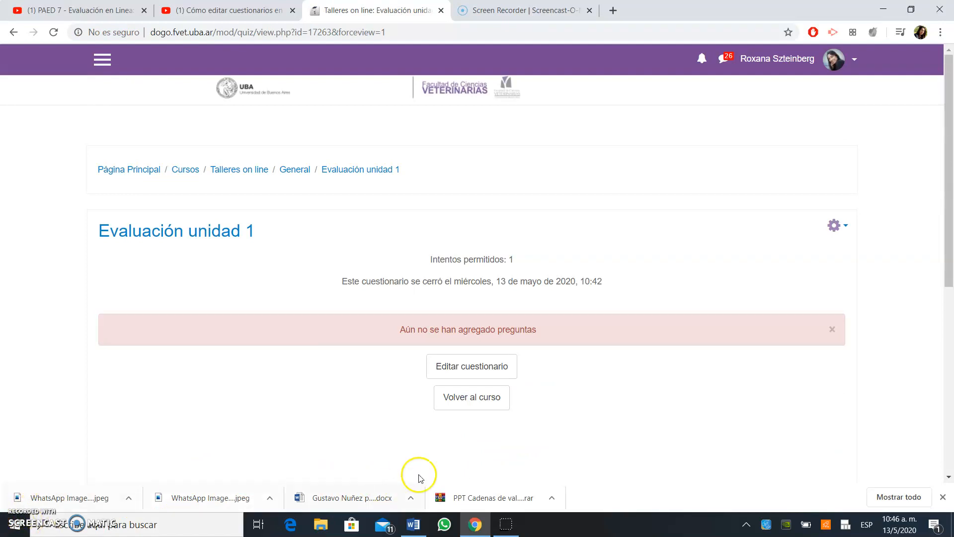
{"action": "left_click", "coordinate": [481, 370]}
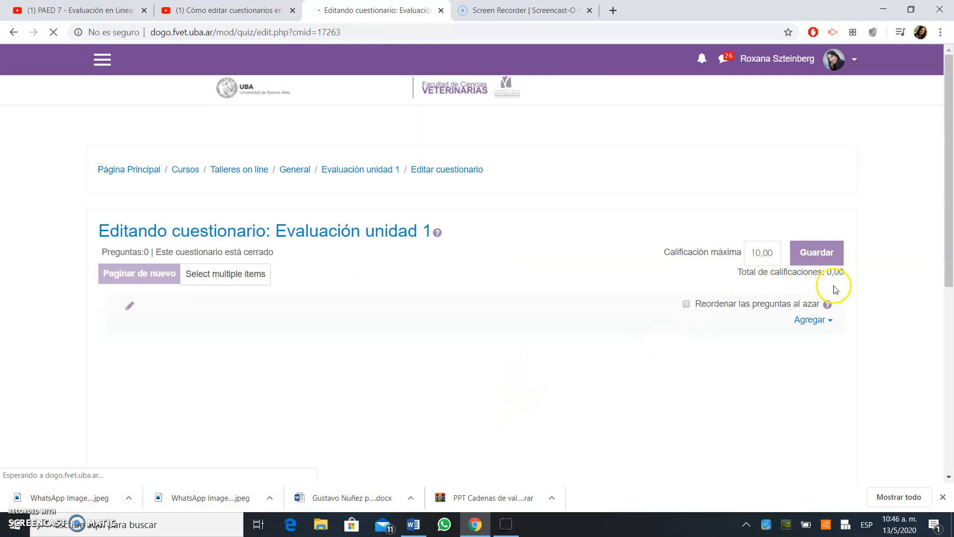
Read the descriptions of Verdadero/Falso, Respuesta corta and Emparejamiento, and start a new Opción múltiple question for the quiz.
{"action": "left_click", "coordinate": [831, 321]}
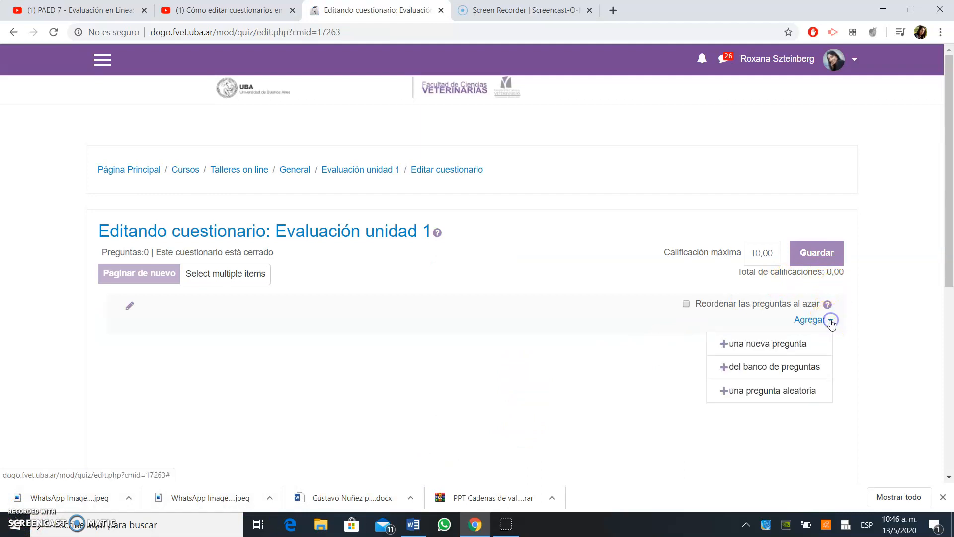
{"action": "left_click", "coordinate": [794, 344]}
{"action": "mouse_move", "coordinate": [454, 111]}
{"action": "left_mouse_down"}
{"action": "mouse_move", "coordinate": [449, 186]}
{"action": "mouse_move", "coordinate": [449, 106]}
{"action": "left_mouse_up"}
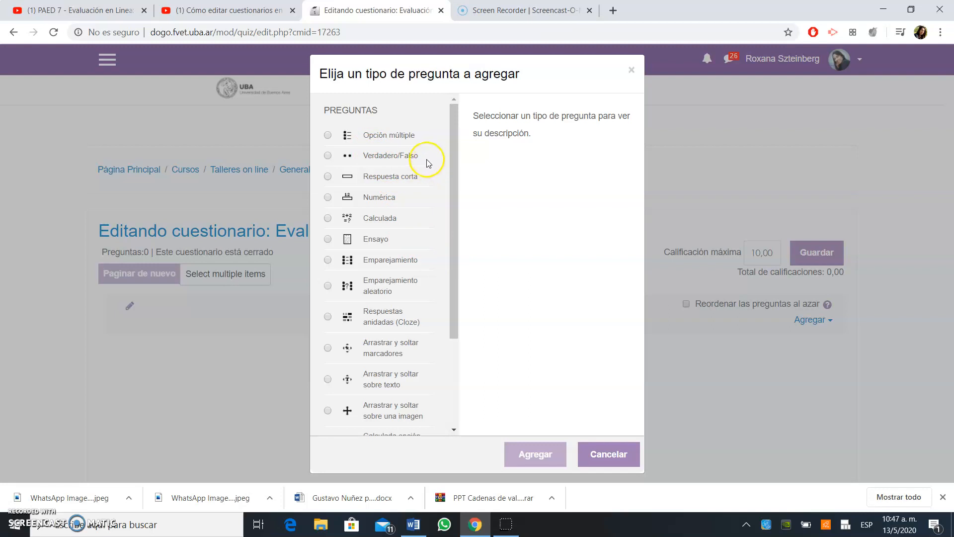
{"action": "left_click", "coordinate": [328, 157]}
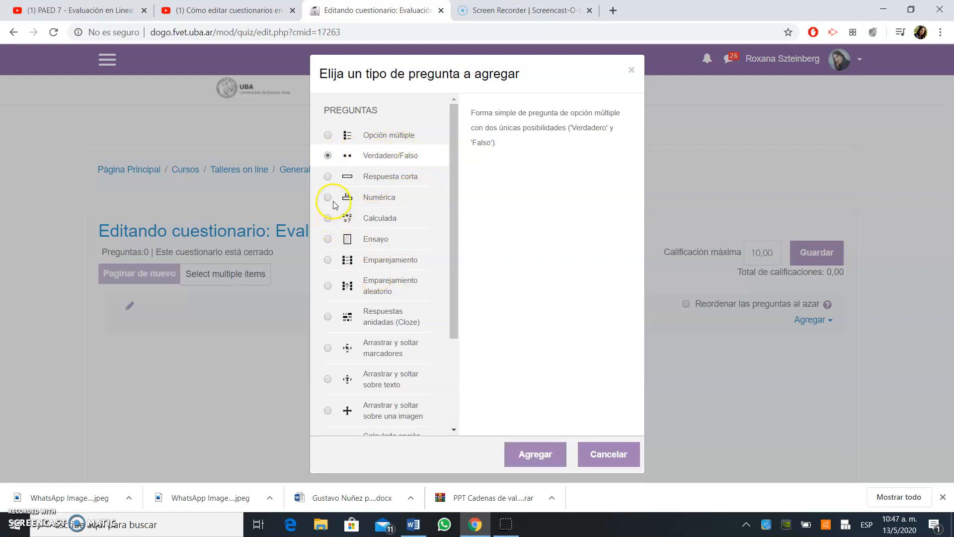
{"action": "left_click", "coordinate": [328, 179]}
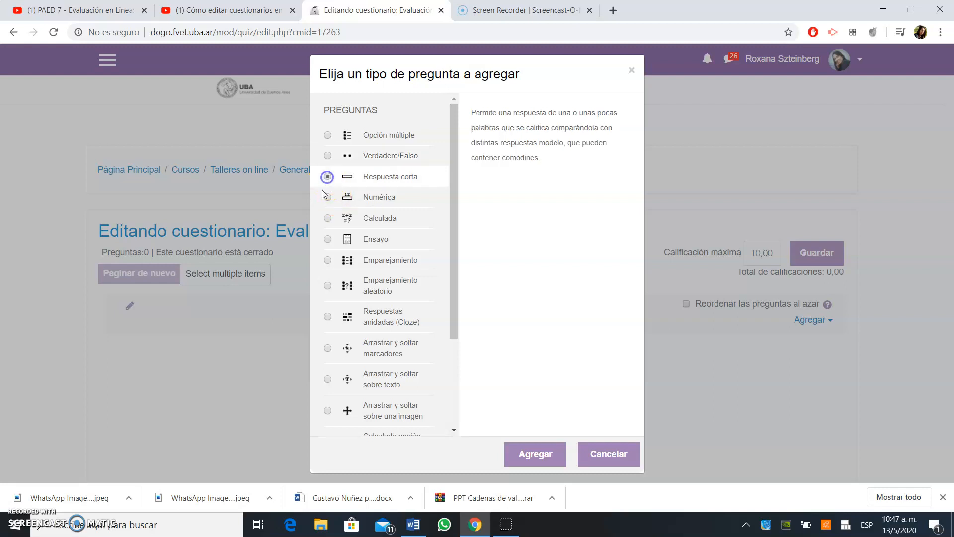
{"action": "left_click", "coordinate": [323, 261]}
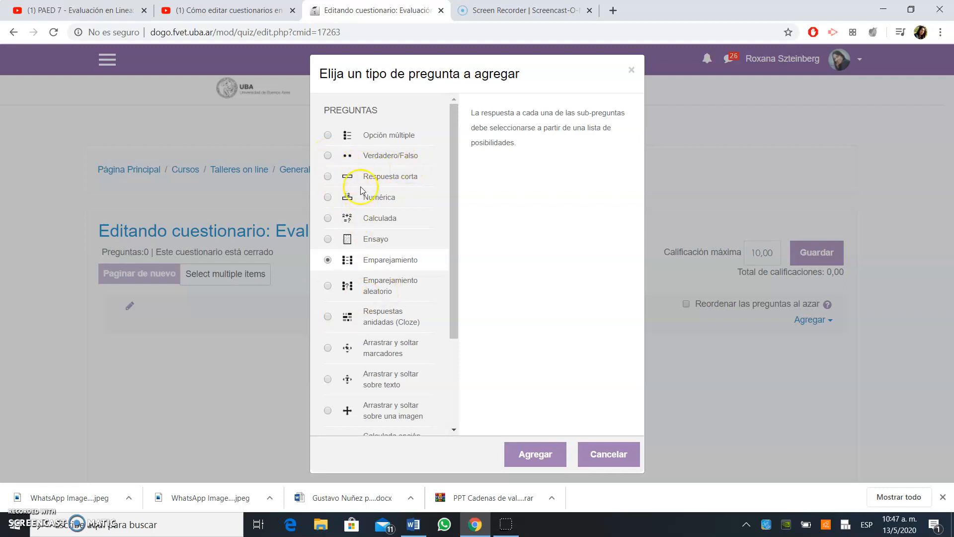
{"action": "left_click", "coordinate": [328, 136]}
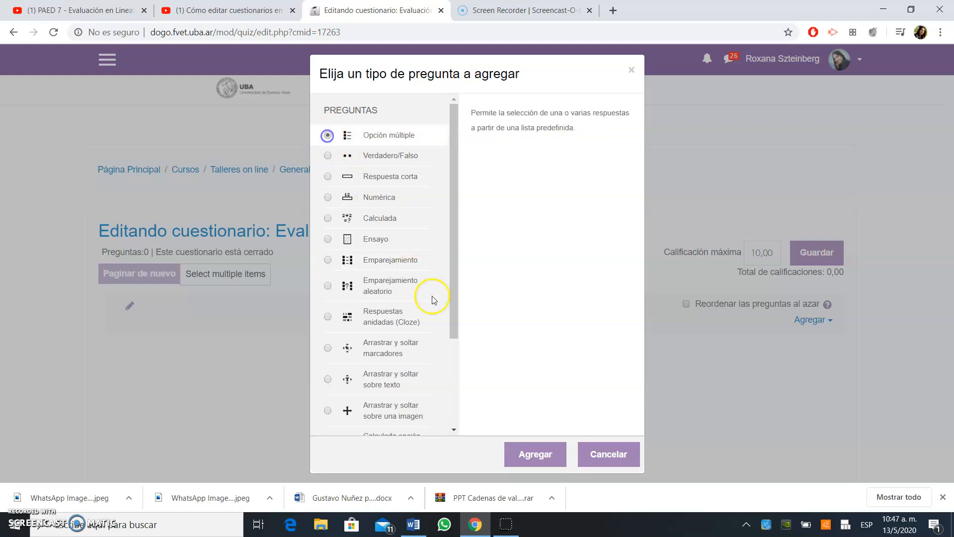
{"action": "left_click", "coordinate": [531, 460]}
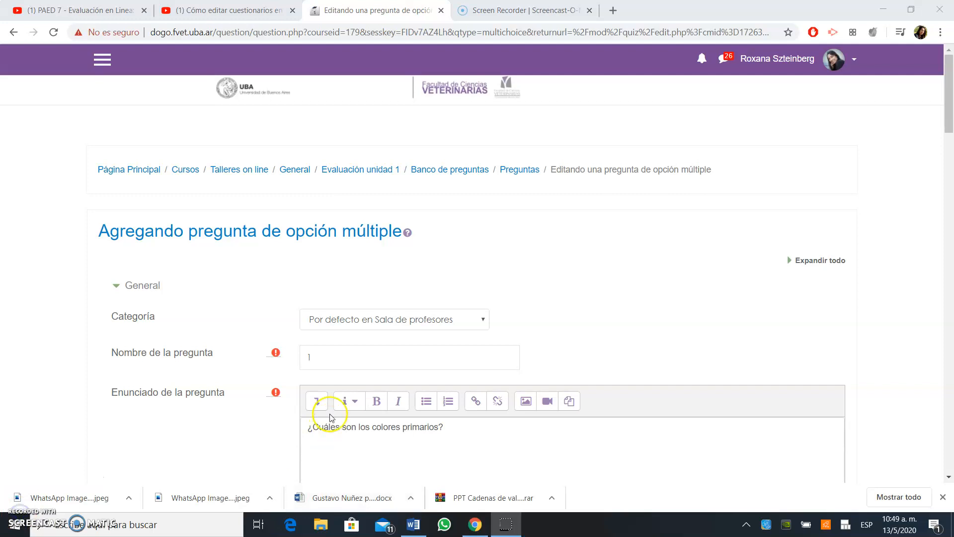
Set the question "¿Cuáles son los colores primarios?" to Se permiten varias respuestas.
{"action": "scroll", "coordinate": [427, 357], "scroll_direction": "down", "scroll_amount": 1}
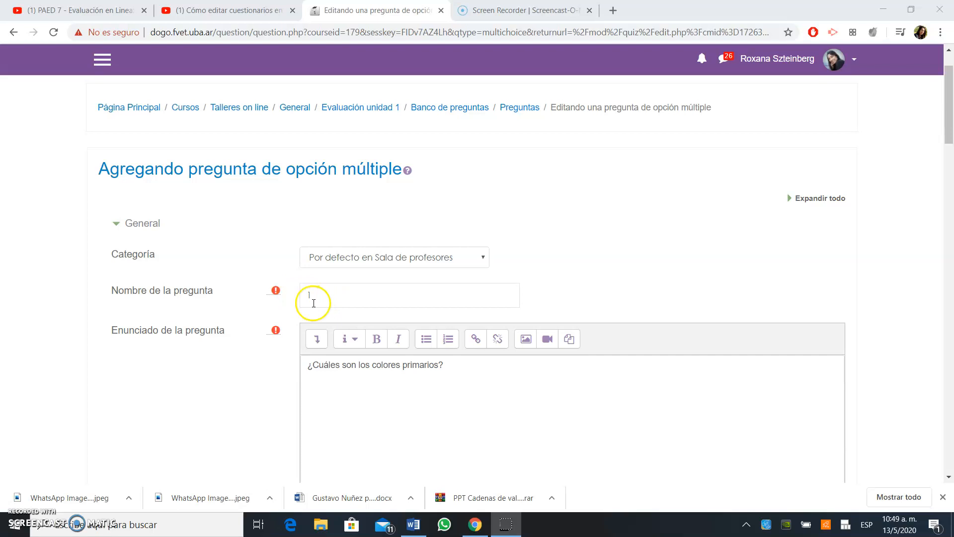
{"action": "scroll", "coordinate": [318, 313], "scroll_direction": "down", "scroll_amount": 1}
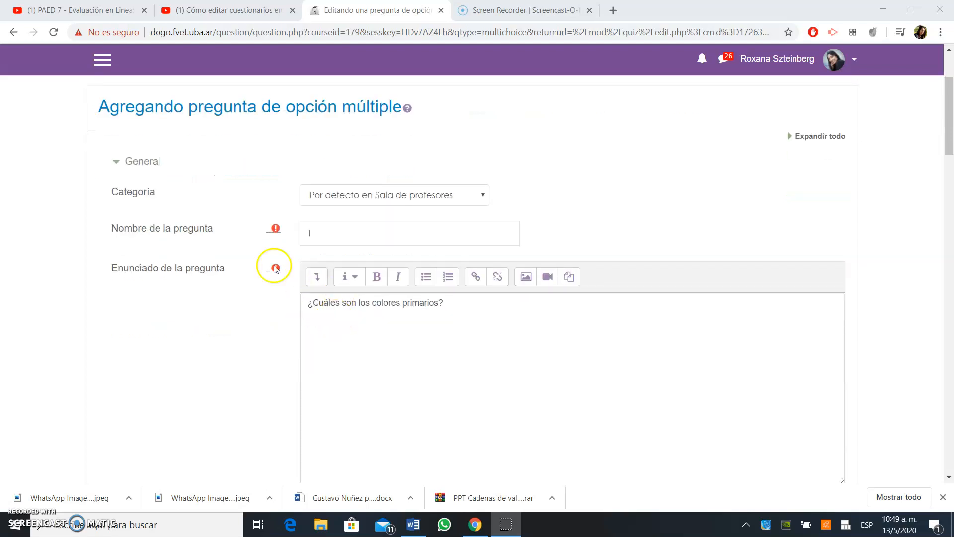
{"action": "scroll", "coordinate": [313, 298], "scroll_direction": "down", "scroll_amount": 2}
{"action": "scroll", "coordinate": [315, 297], "scroll_direction": "down", "scroll_amount": 1}
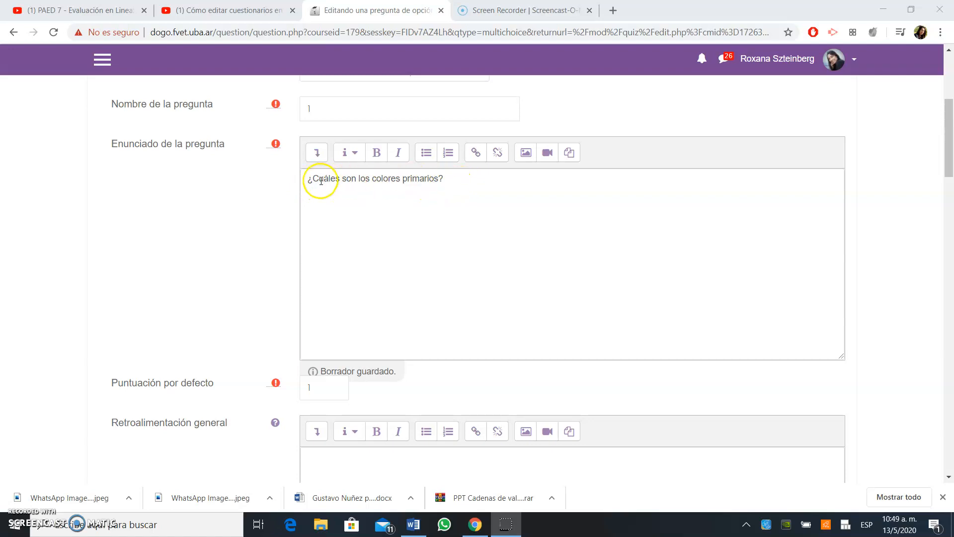
{"action": "scroll", "coordinate": [470, 256], "scroll_direction": "down", "scroll_amount": 5}
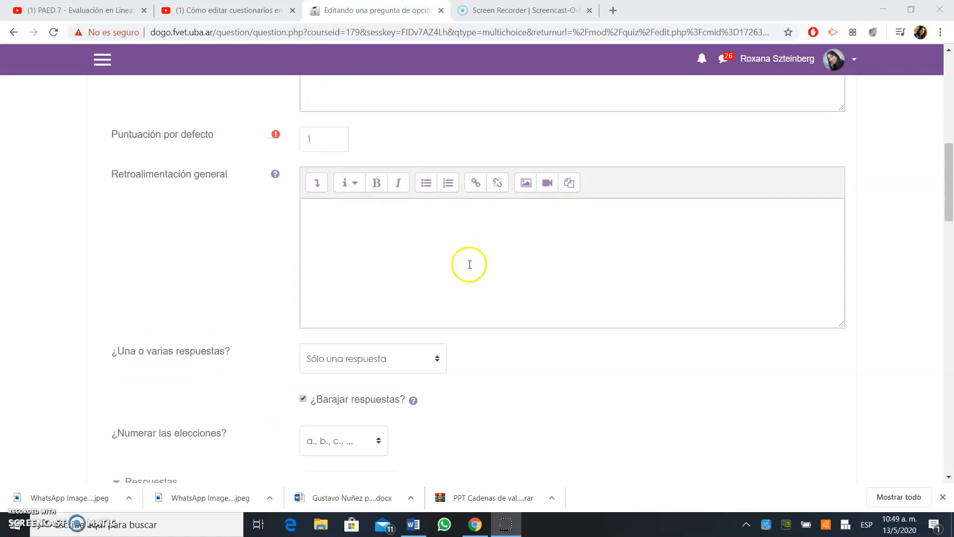
{"action": "scroll", "coordinate": [169, 358], "scroll_direction": "down", "scroll_amount": 1}
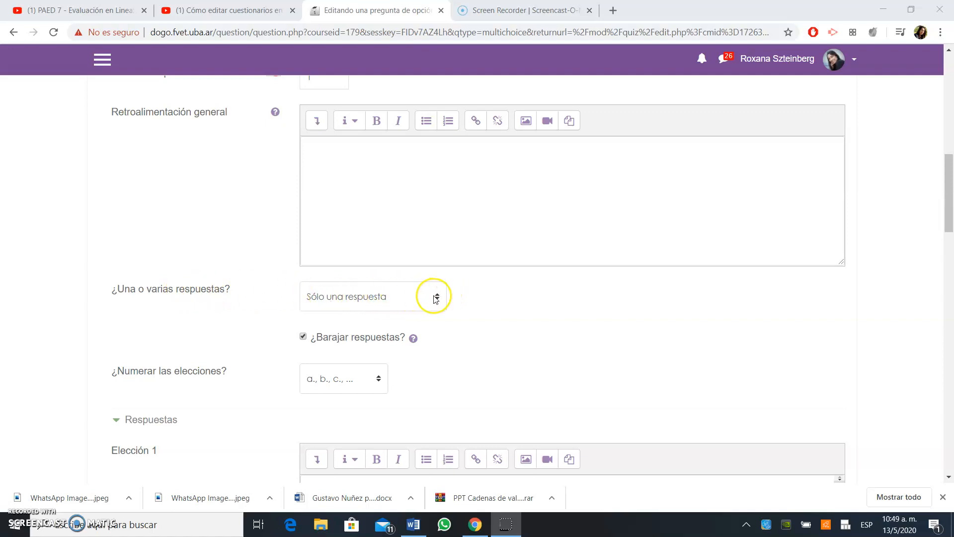
{"action": "left_click", "coordinate": [437, 296]}
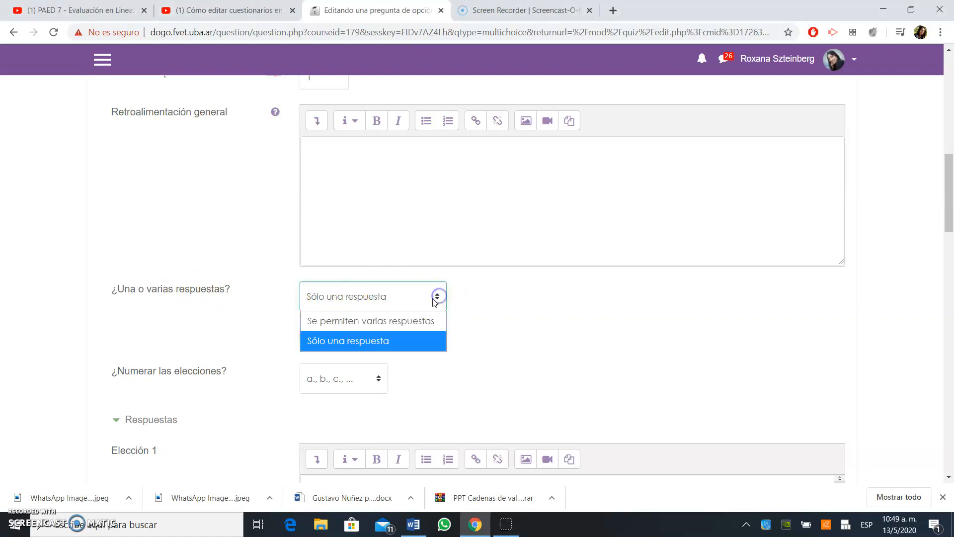
{"action": "left_click", "coordinate": [401, 322]}
Examine the answer text, available grade percentages and feedback of Elección 1 in the Respuestas section.
{"action": "scroll", "coordinate": [479, 347], "scroll_direction": "down", "scroll_amount": 3}
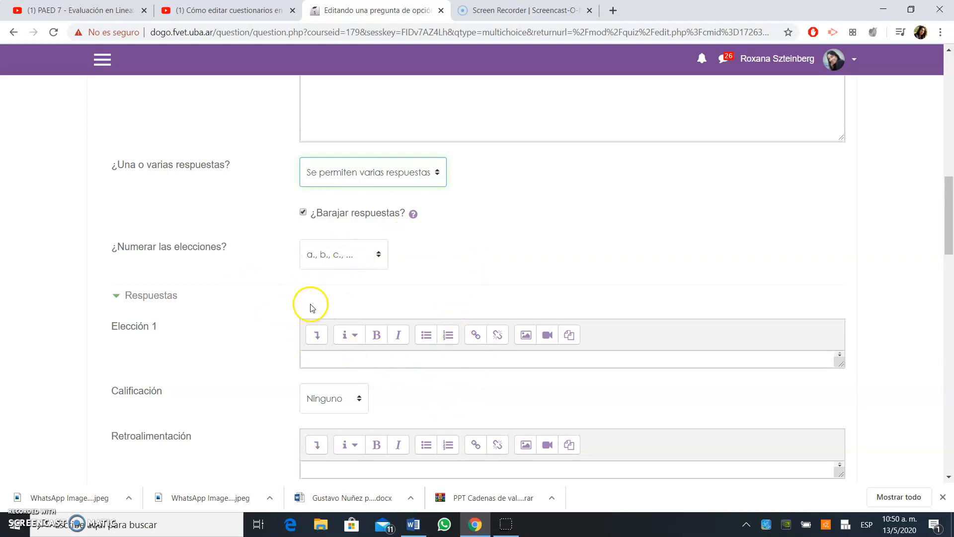
{"action": "scroll", "coordinate": [310, 298], "scroll_direction": "down", "scroll_amount": 1}
{"action": "scroll", "coordinate": [316, 268], "scroll_direction": "down", "scroll_amount": 1}
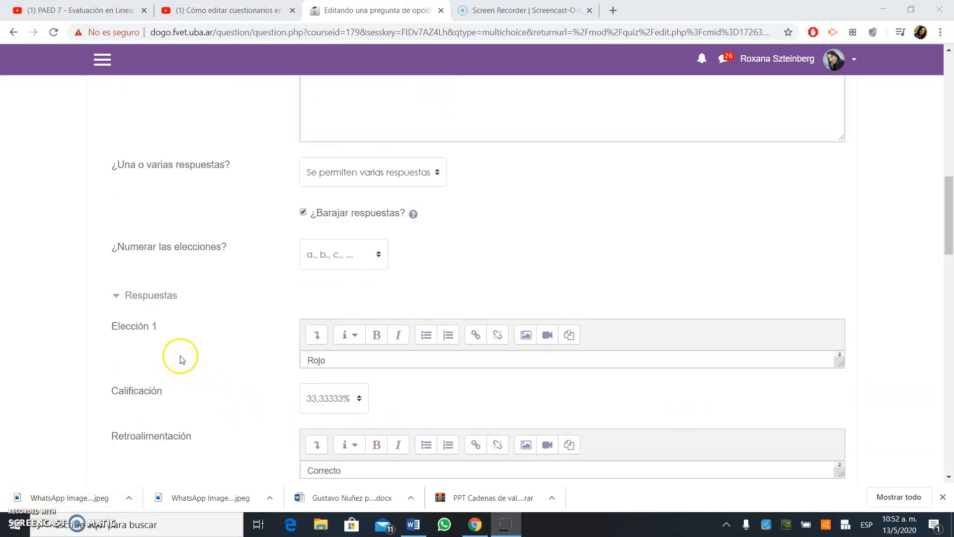
{"action": "scroll", "coordinate": [182, 351], "scroll_direction": "down", "scroll_amount": 1}
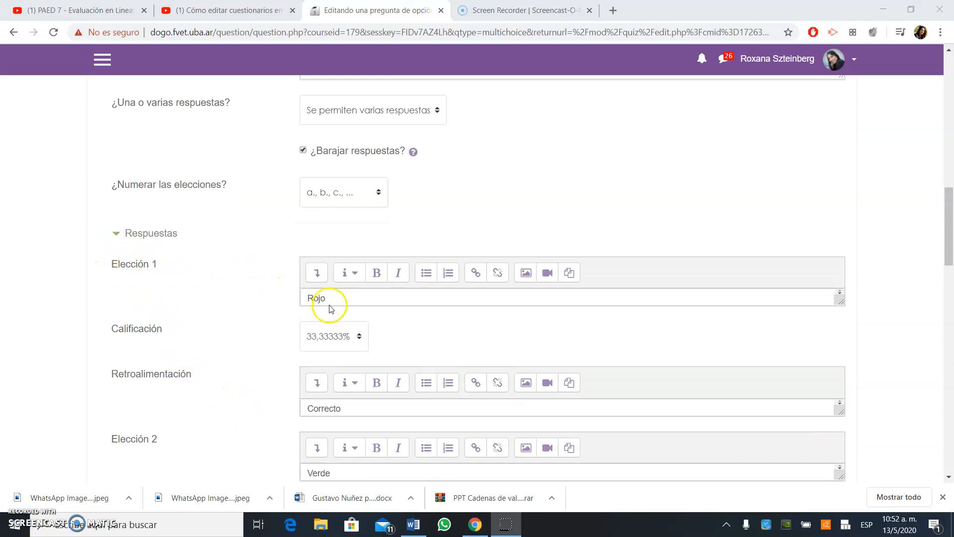
{"action": "scroll", "coordinate": [359, 274], "scroll_direction": "down", "scroll_amount": 1}
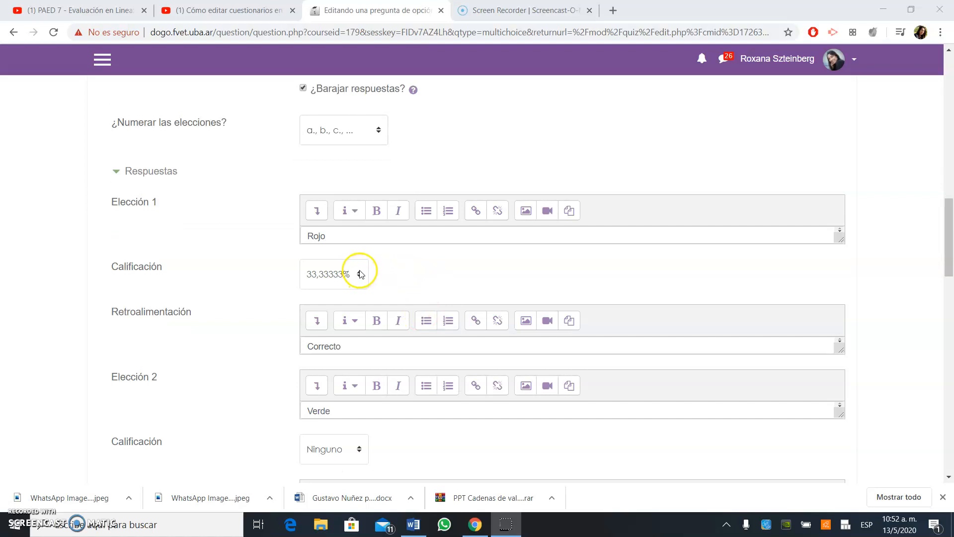
{"action": "left_click", "coordinate": [361, 274]}
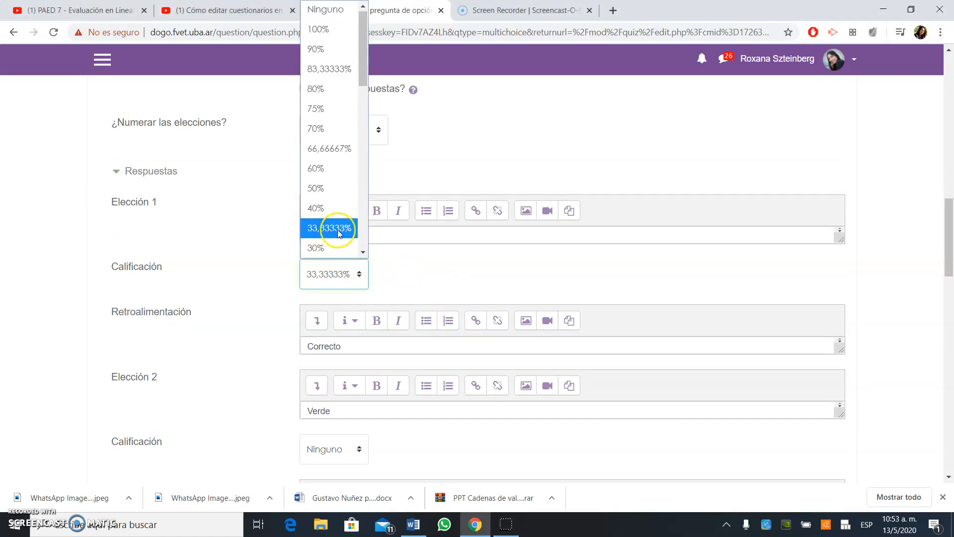
{"action": "left_click", "coordinate": [421, 272]}
{"action": "scroll", "coordinate": [421, 272], "scroll_direction": "down", "scroll_amount": 3}
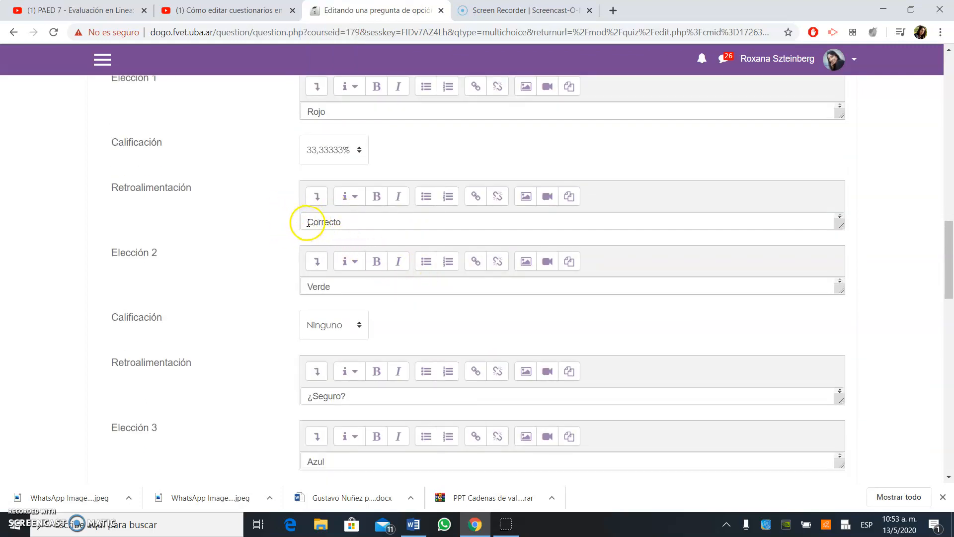
{"action": "left_click", "coordinate": [353, 222]}
{"action": "scroll", "coordinate": [377, 272], "scroll_direction": "down", "scroll_amount": 1}
{"action": "scroll", "coordinate": [596, 318], "scroll_direction": "up", "scroll_amount": 1}
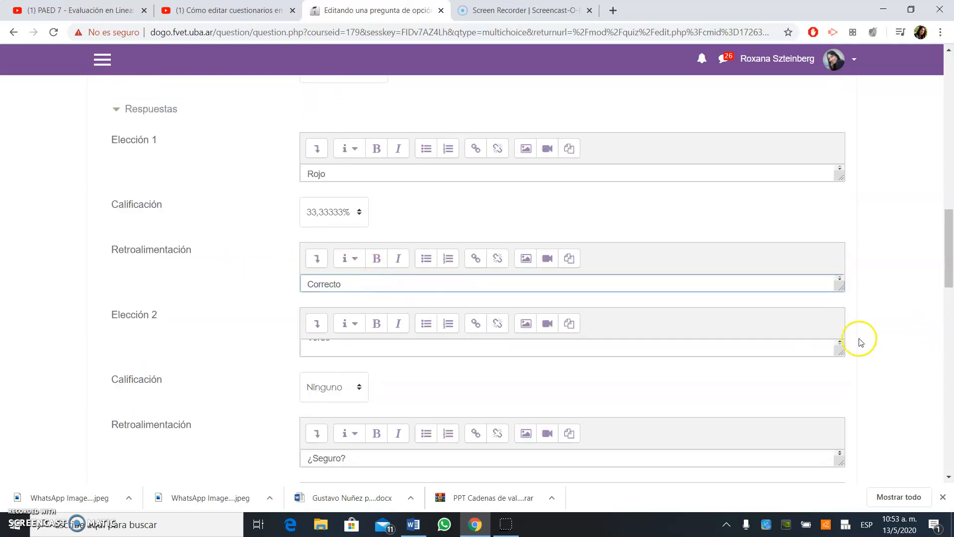
Check the answer text, grade and feedback of Elección 2, Elección 3 and Elección 4.
{"action": "left_click", "coordinate": [840, 342]}
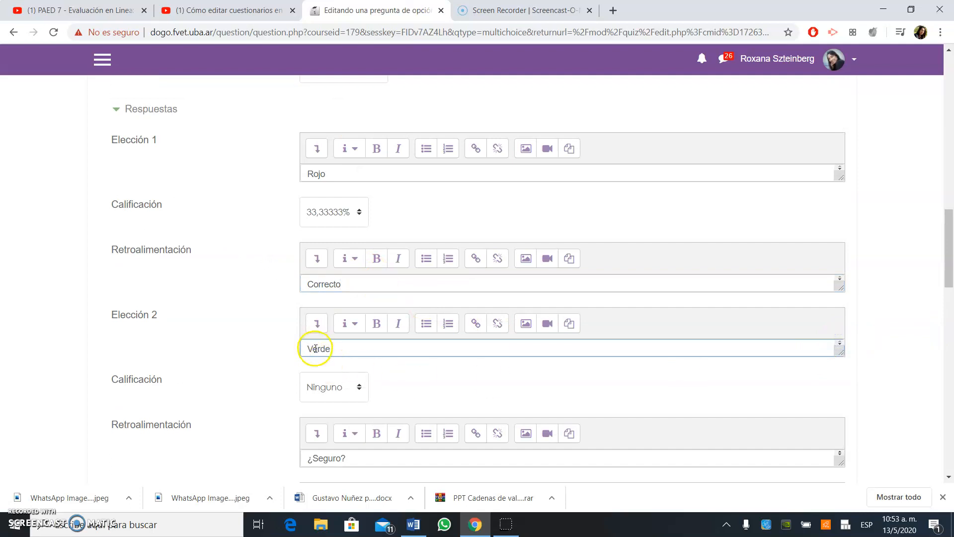
{"action": "left_click", "coordinate": [359, 388]}
{"action": "left_click", "coordinate": [358, 387]}
{"action": "left_click_drag", "start_coordinate": [952, 266], "coordinate": [952, 311]}
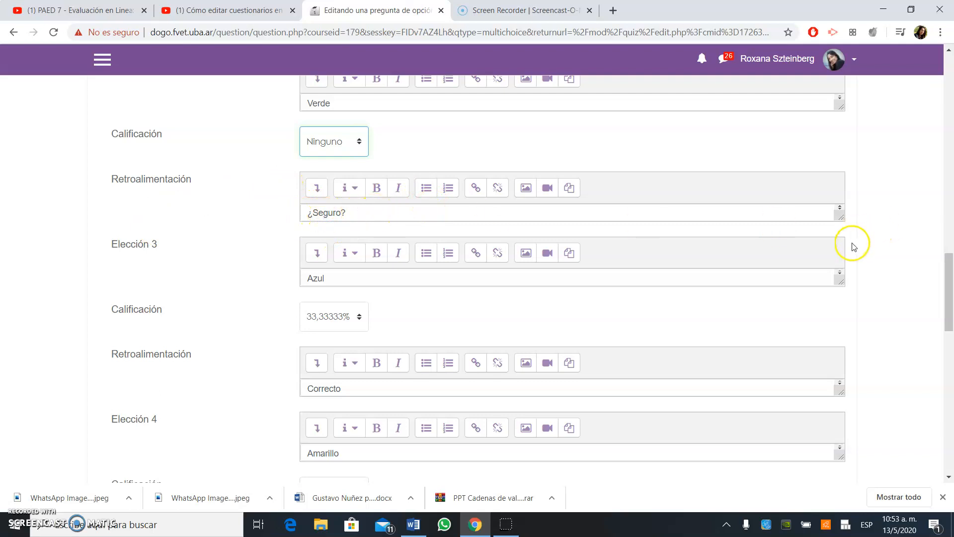
{"action": "left_click_drag", "start_coordinate": [949, 271], "coordinate": [951, 279]}
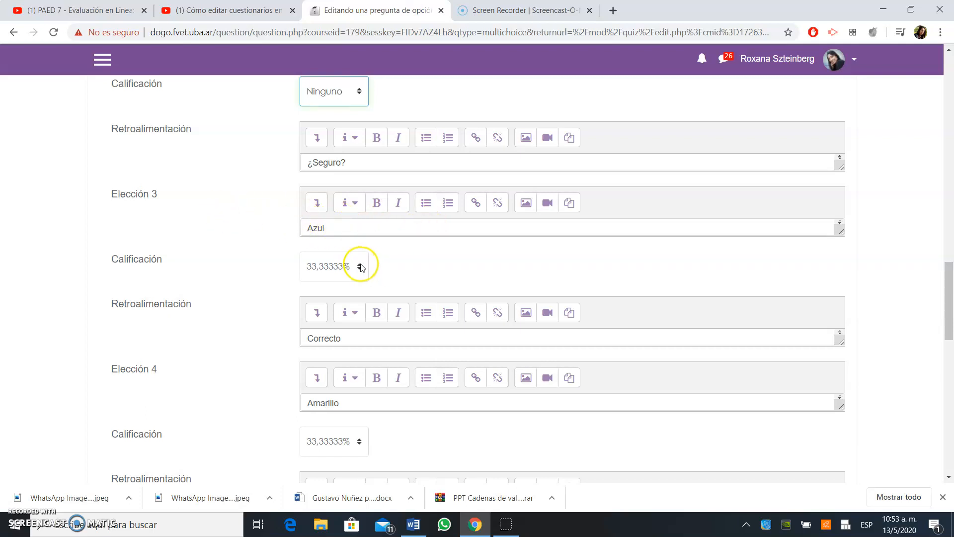
{"action": "scroll", "coordinate": [949, 279], "scroll_direction": "down", "scroll_amount": 3}
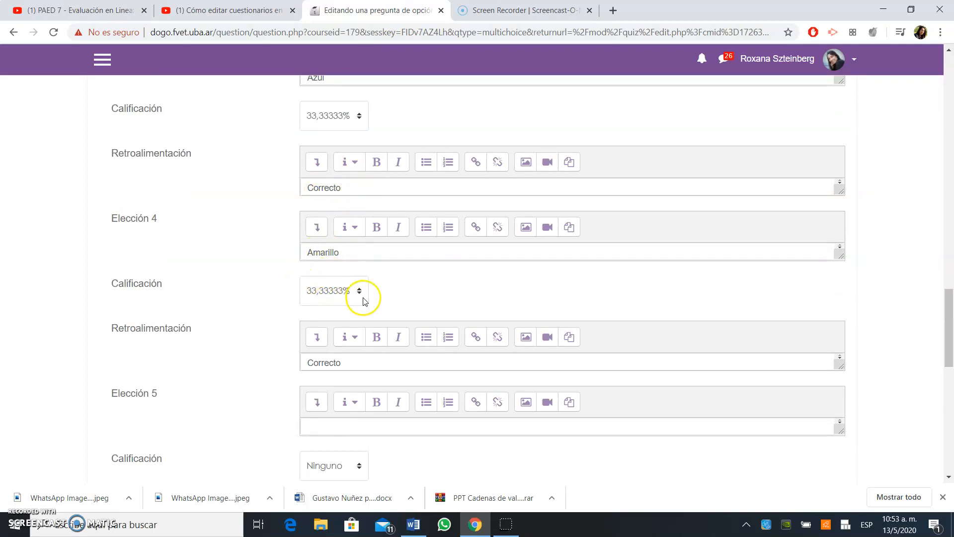
Leave Elección 5 empty and save the multiple-choice question to the quiz.
{"action": "scroll", "coordinate": [946, 348], "scroll_direction": "down", "scroll_amount": 4}
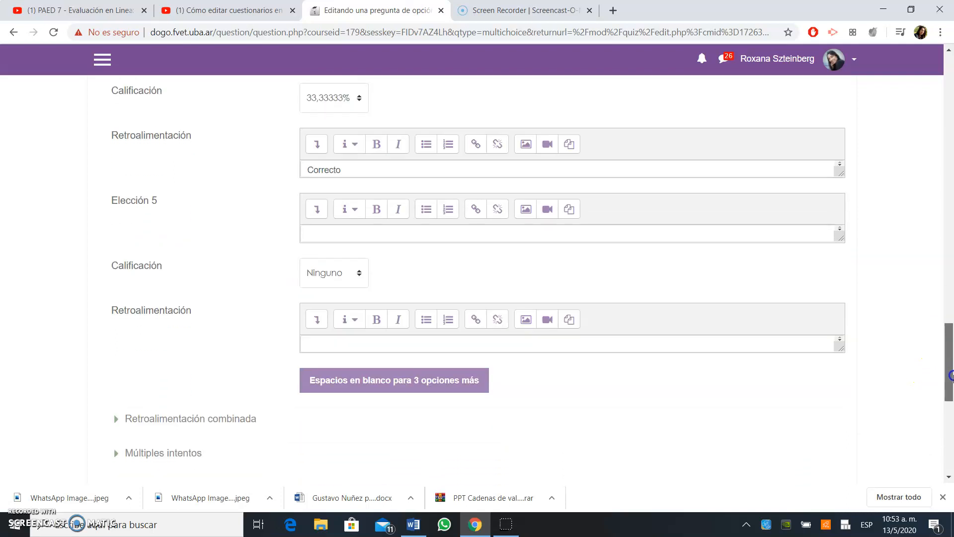
{"action": "scroll", "coordinate": [845, 378], "scroll_direction": "down", "scroll_amount": 1}
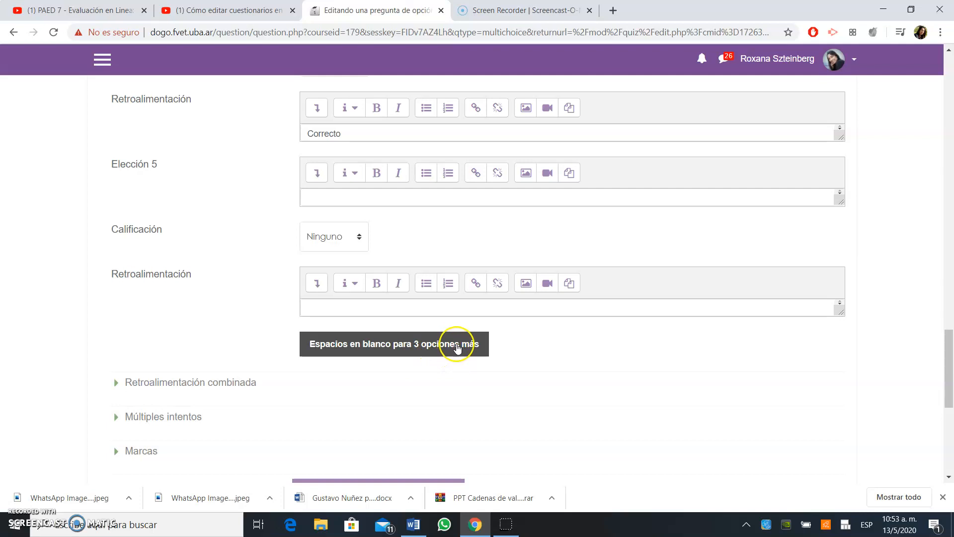
{"action": "scroll", "coordinate": [507, 356], "scroll_direction": "down", "scroll_amount": 1}
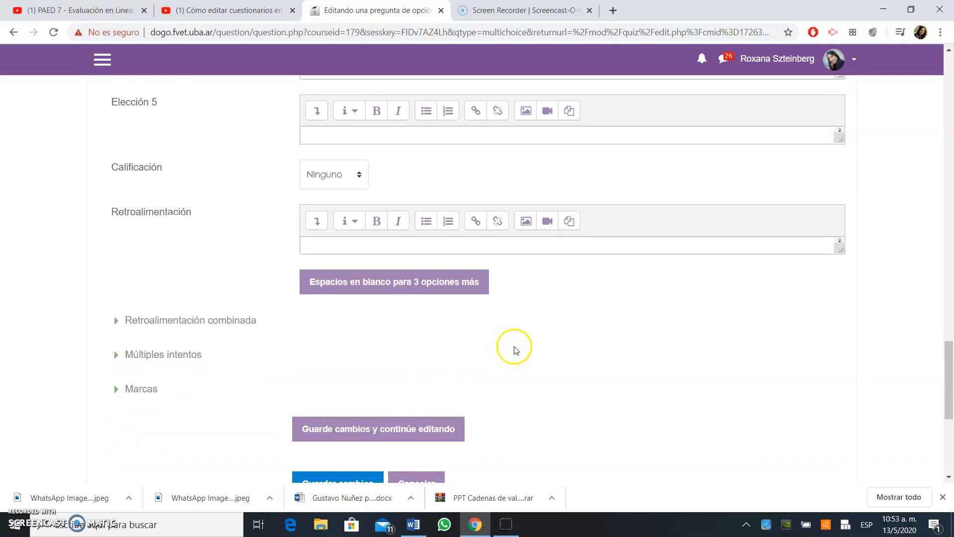
{"action": "scroll", "coordinate": [517, 328], "scroll_direction": "down", "scroll_amount": 1}
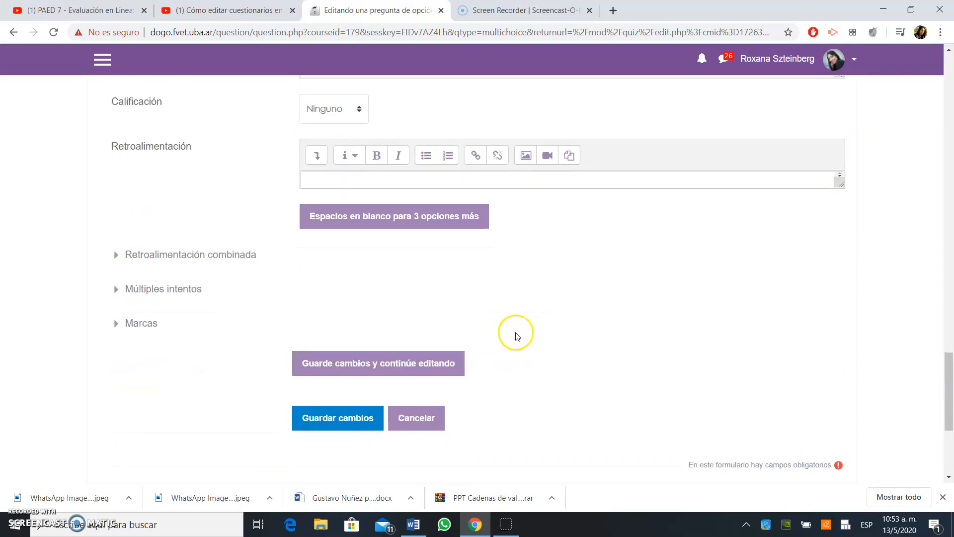
{"action": "scroll", "coordinate": [517, 328], "scroll_direction": "down", "scroll_amount": 1}
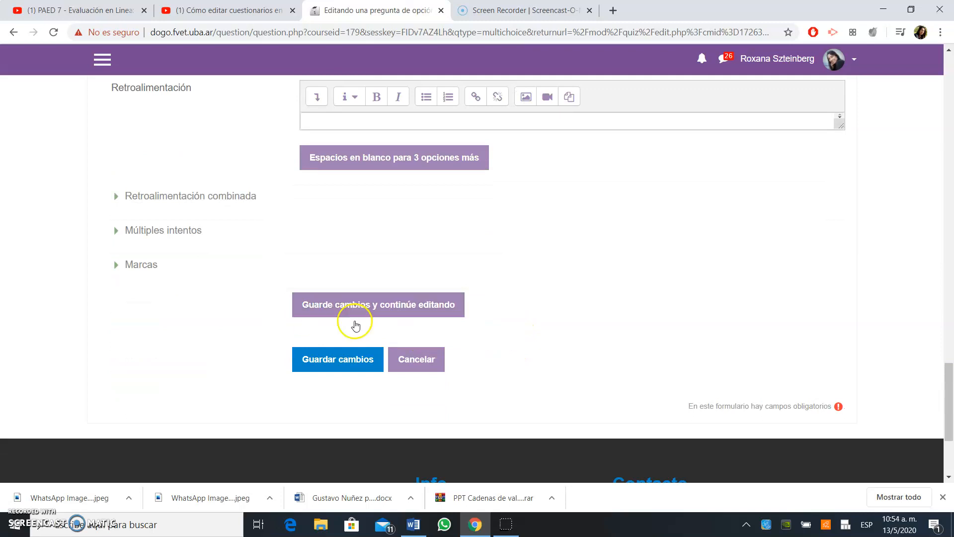
{"action": "left_click", "coordinate": [342, 362]}
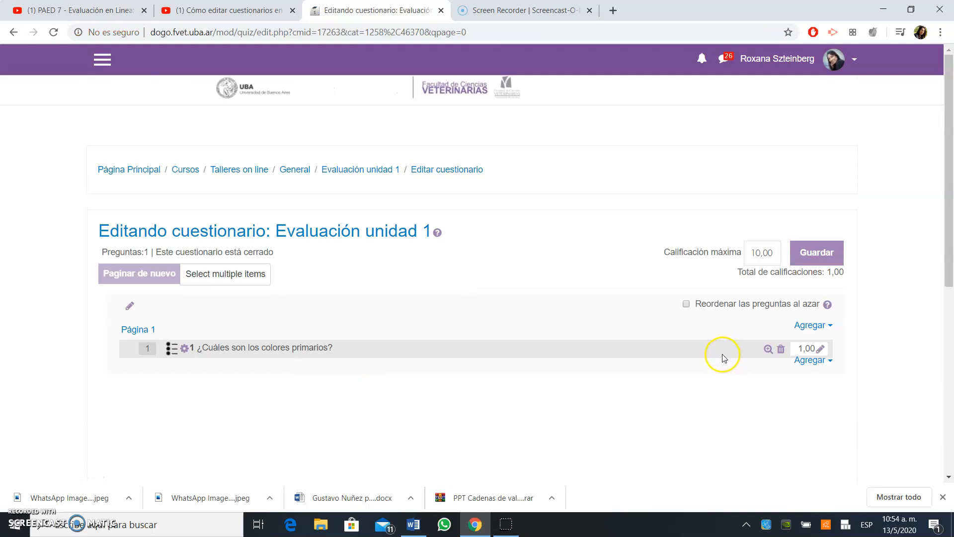
Preview the question about the primary colours and close the preview.
{"action": "scroll", "coordinate": [798, 325], "scroll_direction": "down", "scroll_amount": 1}
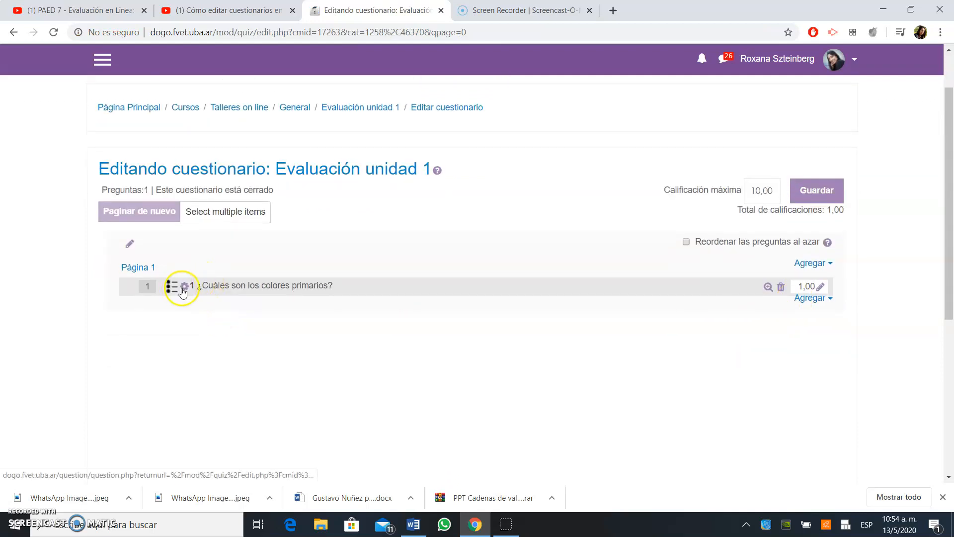
{"action": "left_click", "coordinate": [769, 289]}
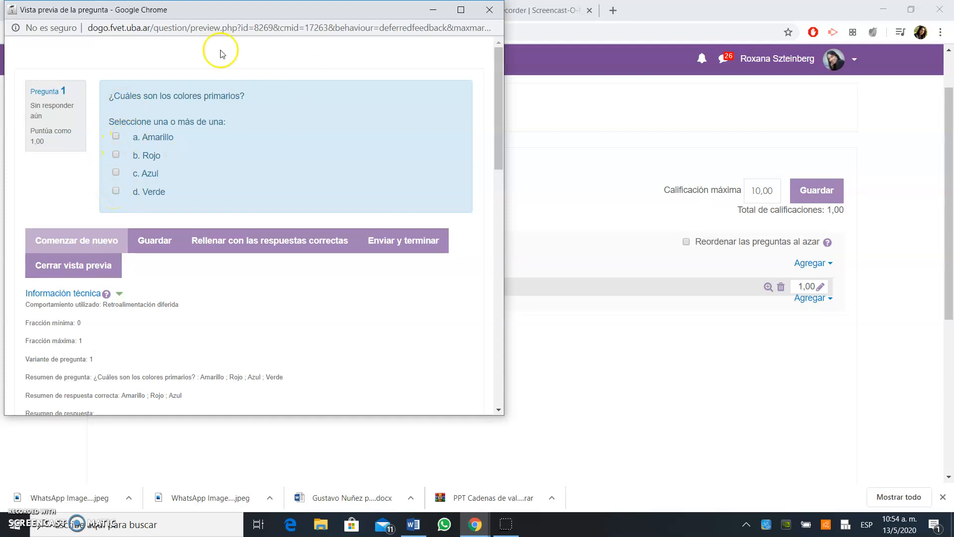
{"action": "left_click", "coordinate": [66, 269]}
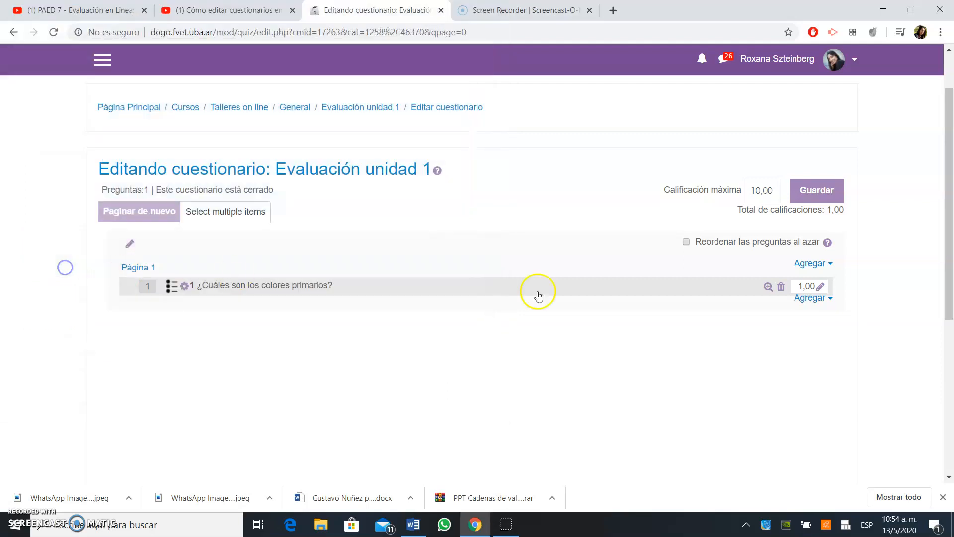
Add a new Verdadero/Falso question after question 1, checking the description of the Ensayo type before choosing.
{"action": "left_click", "coordinate": [829, 297]}
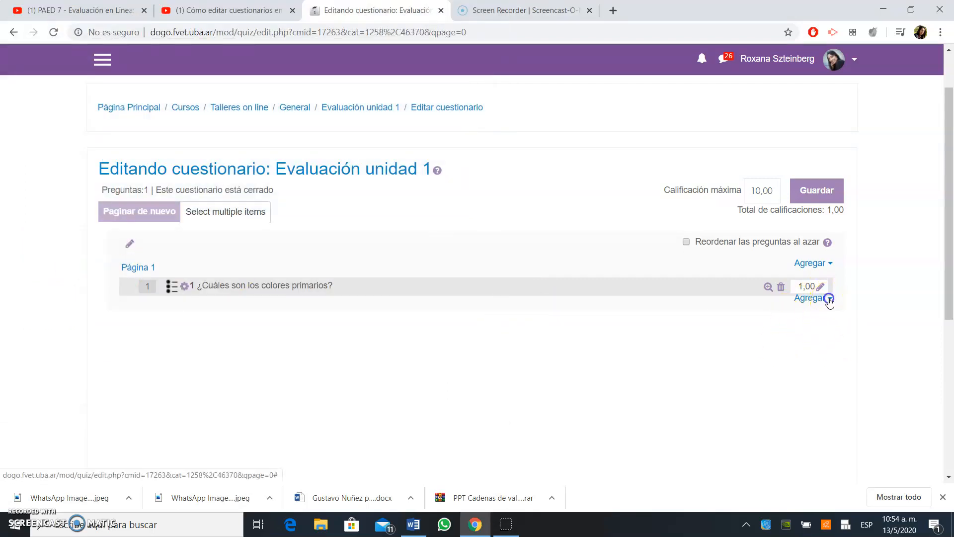
{"action": "left_click", "coordinate": [796, 323]}
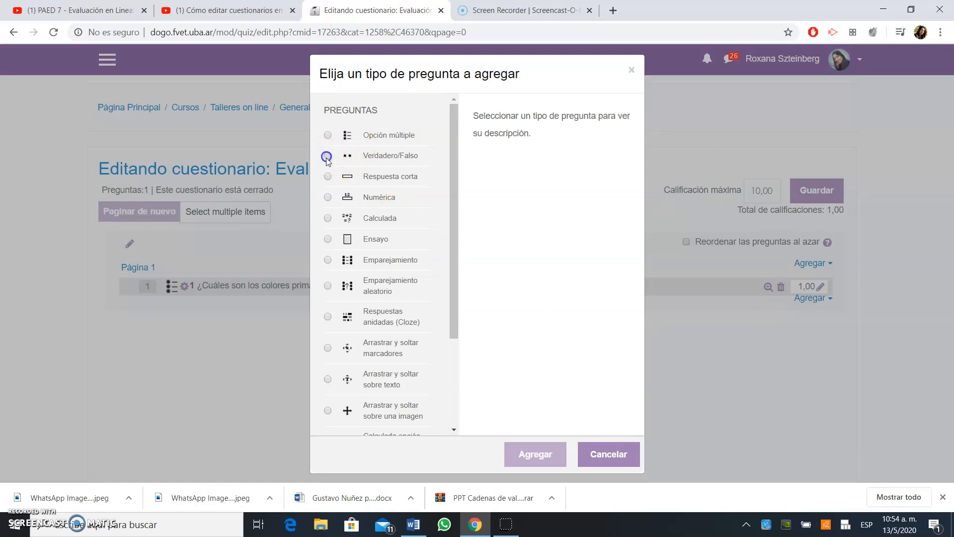
{"action": "left_click", "coordinate": [326, 157]}
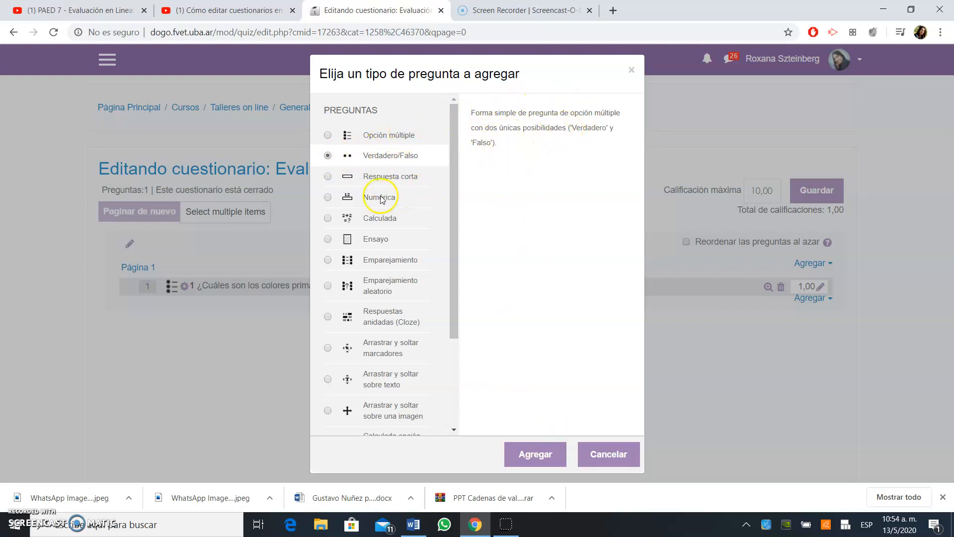
{"action": "left_click", "coordinate": [329, 240]}
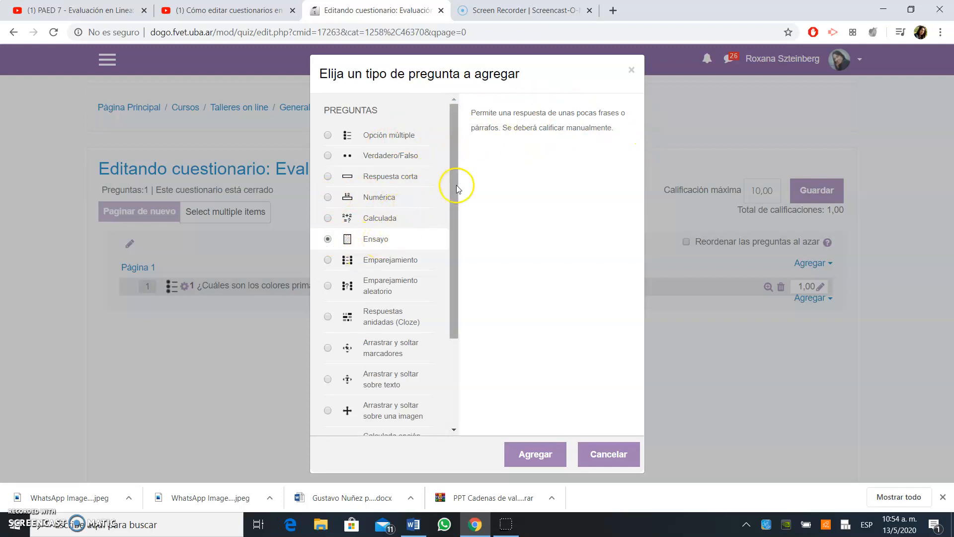
{"action": "left_click_drag", "start_coordinate": [452, 212], "coordinate": [449, 223]}
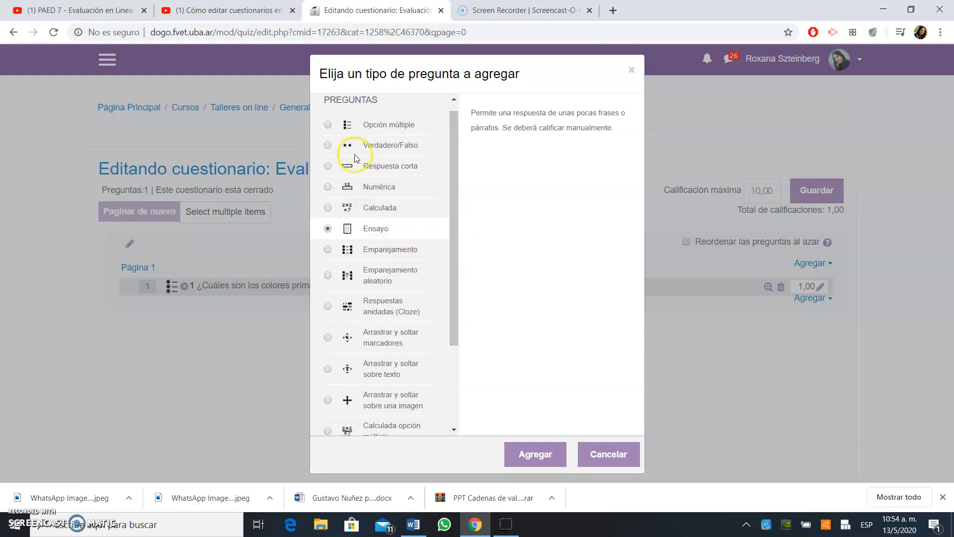
{"action": "left_click", "coordinate": [329, 146]}
{"action": "left_click", "coordinate": [548, 461]}
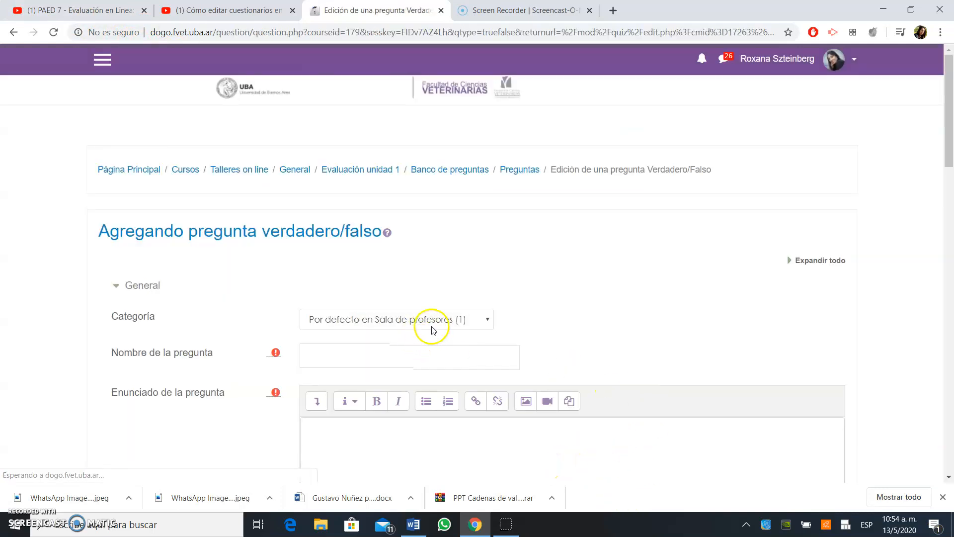
Name the question 2 and enter the statement "De la combinación del rojo y el azul se obtiene el verde.".
{"action": "scroll", "coordinate": [427, 328], "scroll_direction": "down", "scroll_amount": 1}
{"action": "left_click", "coordinate": [372, 303]}
{"action": "type", "text": "2"}
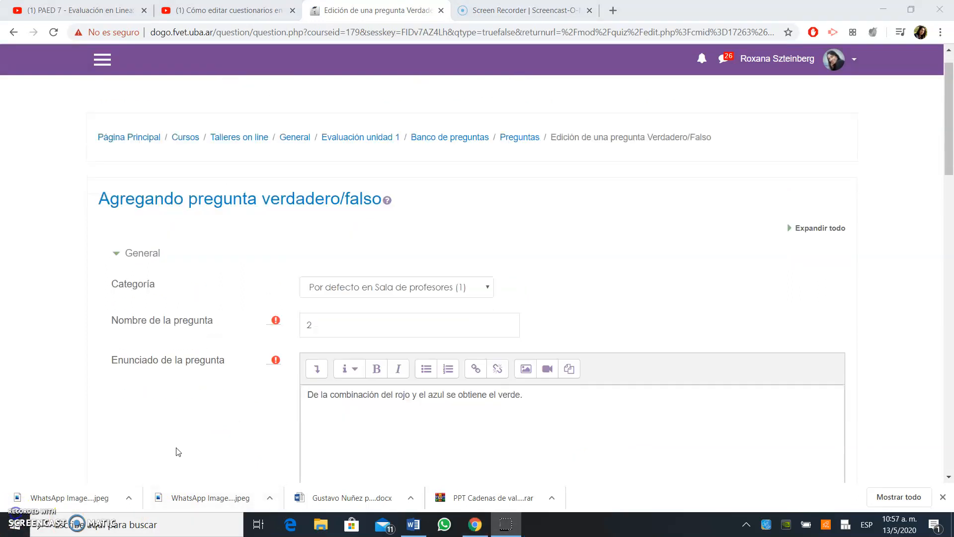
{"action": "scroll", "coordinate": [178, 451], "scroll_direction": "down", "scroll_amount": 2}
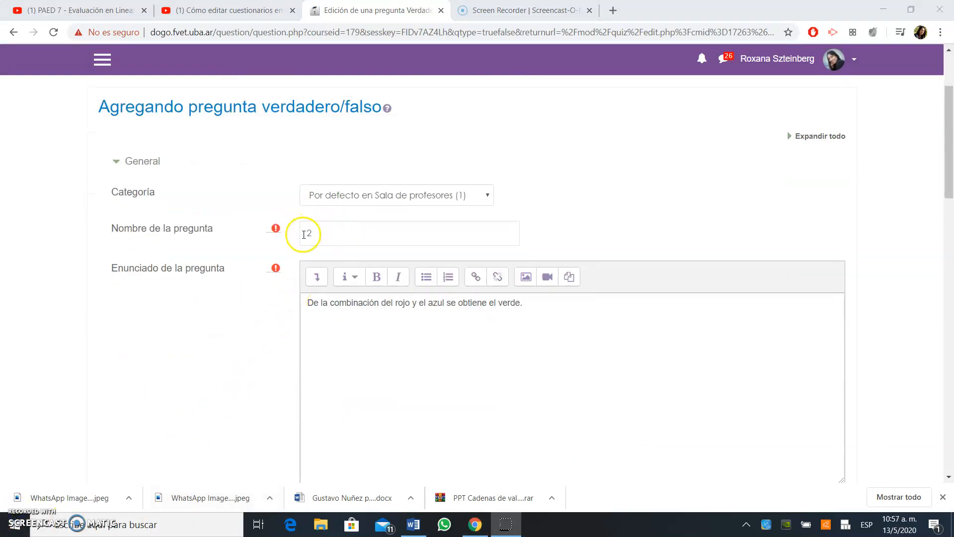
{"action": "scroll", "coordinate": [391, 319], "scroll_direction": "down", "scroll_amount": 1}
{"action": "scroll", "coordinate": [391, 319], "scroll_direction": "down", "scroll_amount": 2}
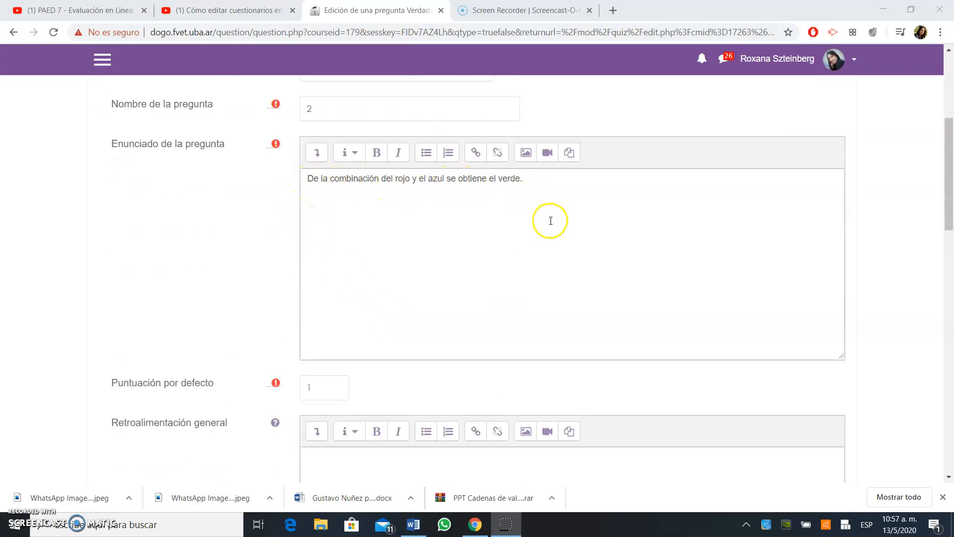
Keep Falso selected as the correct answer of the true/false question.
{"action": "scroll", "coordinate": [548, 226], "scroll_direction": "down", "scroll_amount": 2}
{"action": "scroll", "coordinate": [548, 232], "scroll_direction": "down", "scroll_amount": 3}
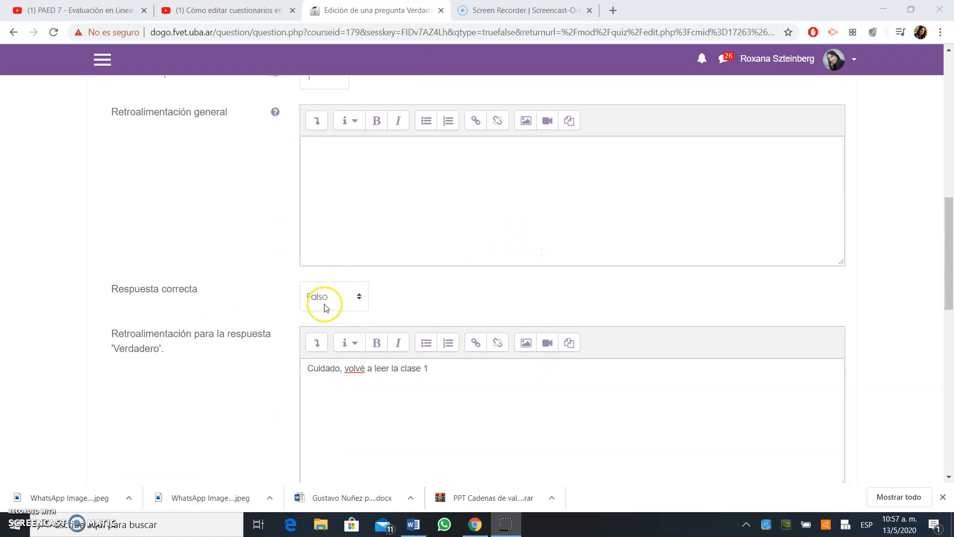
{"action": "left_click", "coordinate": [357, 296]}
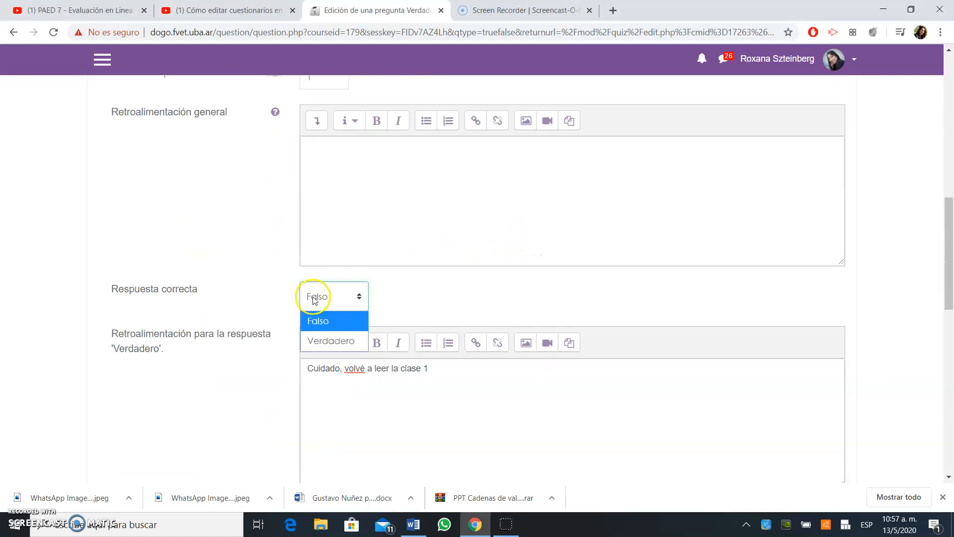
{"action": "left_click", "coordinate": [324, 300]}
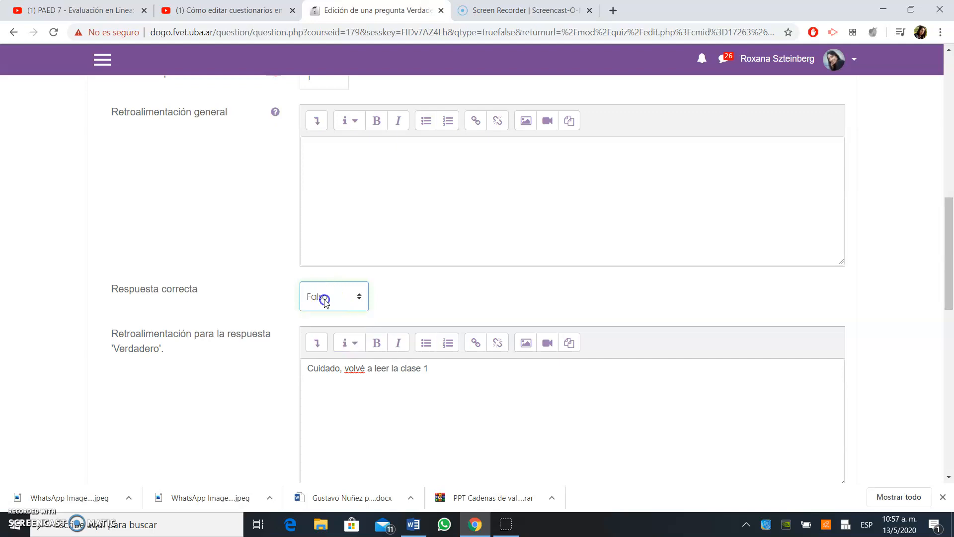
Check the feedback for the Verdadero and Falso answers, and save the question while staying in its editor.
{"action": "scroll", "coordinate": [417, 321], "scroll_direction": "down", "scroll_amount": 2}
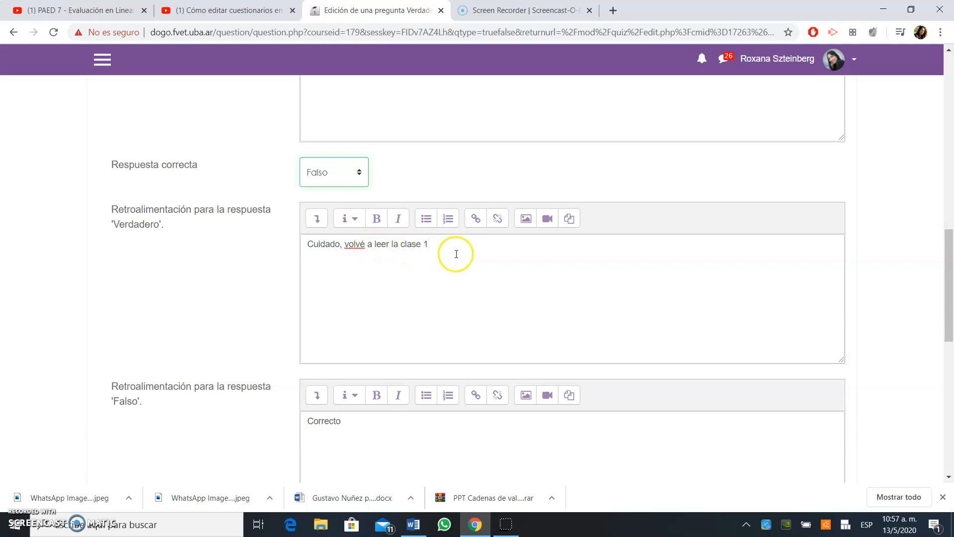
{"action": "scroll", "coordinate": [477, 254], "scroll_direction": "down", "scroll_amount": 2}
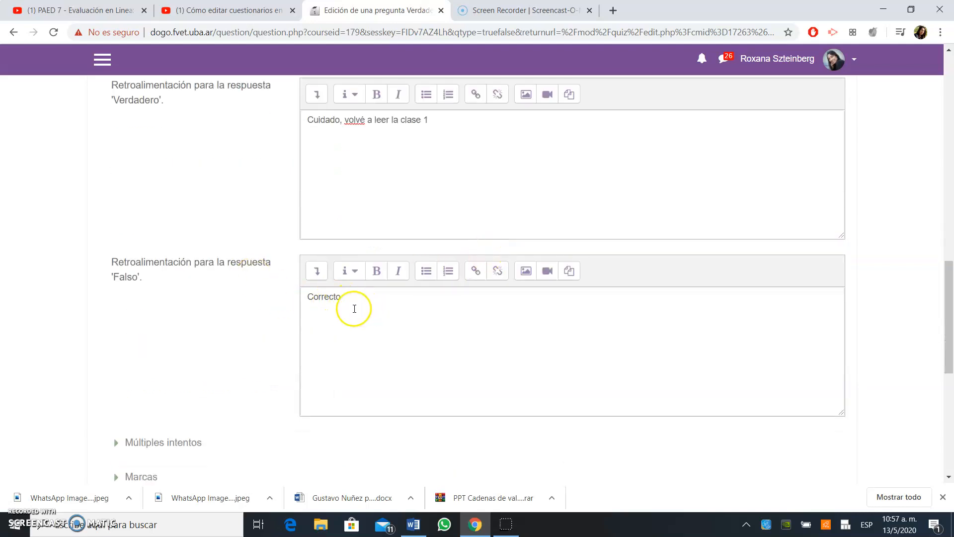
{"action": "scroll", "coordinate": [341, 301], "scroll_direction": "down", "scroll_amount": 3}
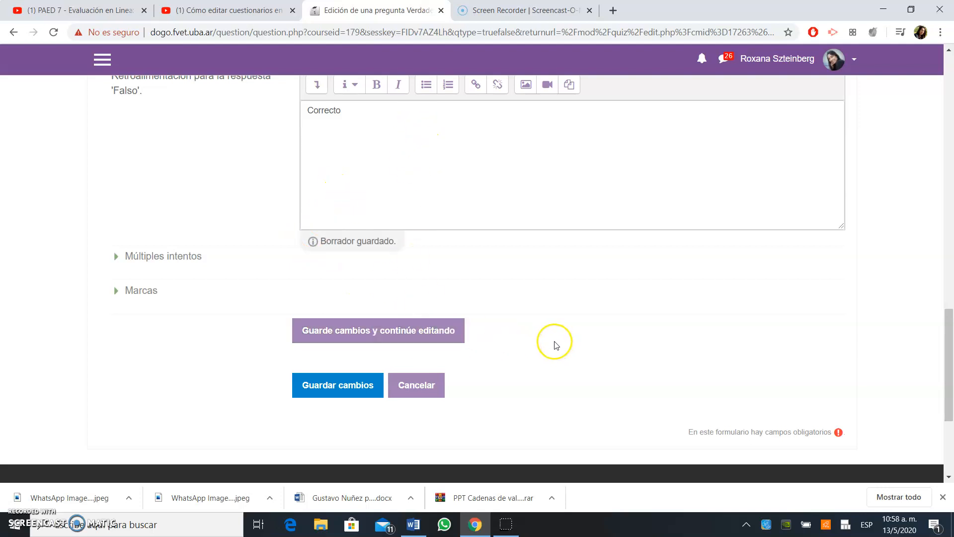
{"action": "scroll", "coordinate": [556, 344], "scroll_direction": "down", "scroll_amount": 1}
{"action": "left_click", "coordinate": [412, 274]}
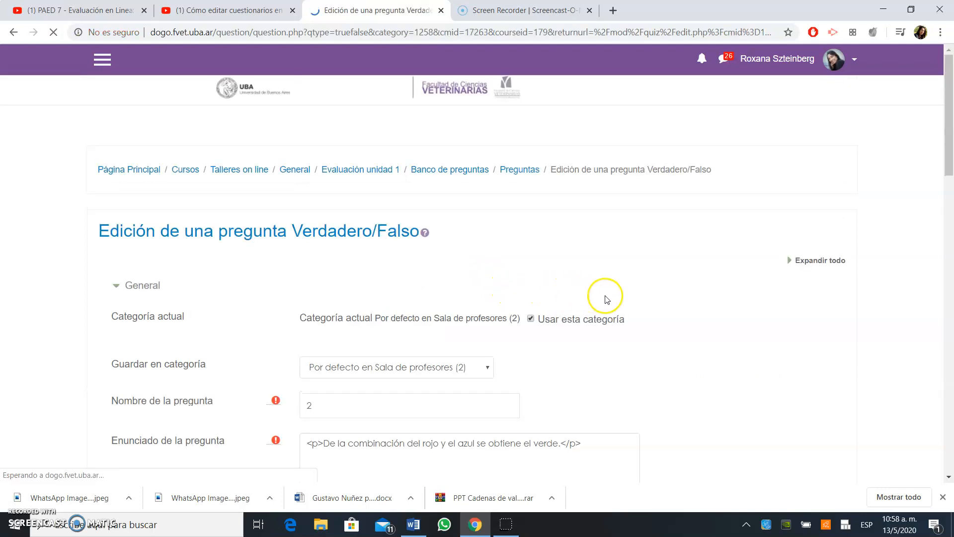
Review the saved true/false question's settings and save it to the quiz.
{"action": "scroll", "coordinate": [740, 316], "scroll_direction": "down", "scroll_amount": 10}
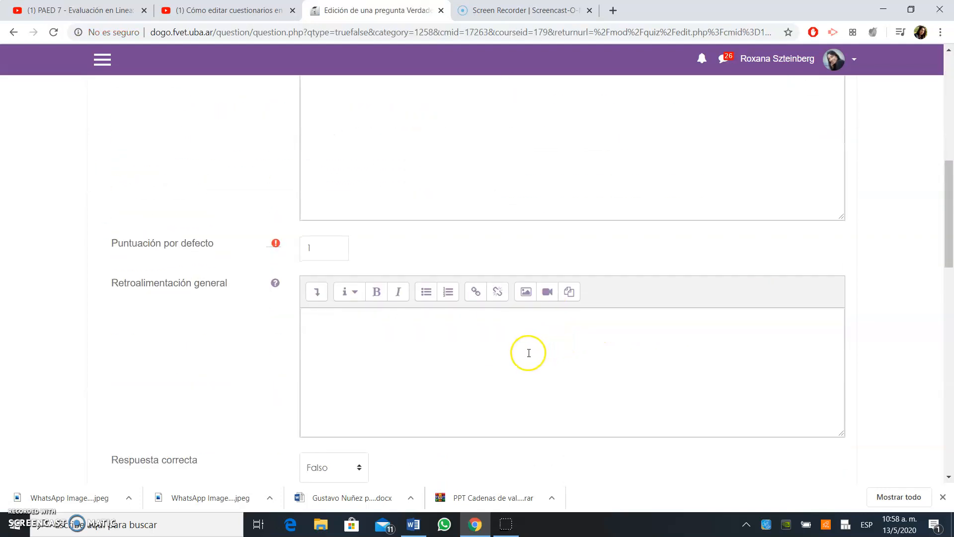
{"action": "scroll", "coordinate": [379, 388], "scroll_direction": "down", "scroll_amount": 9}
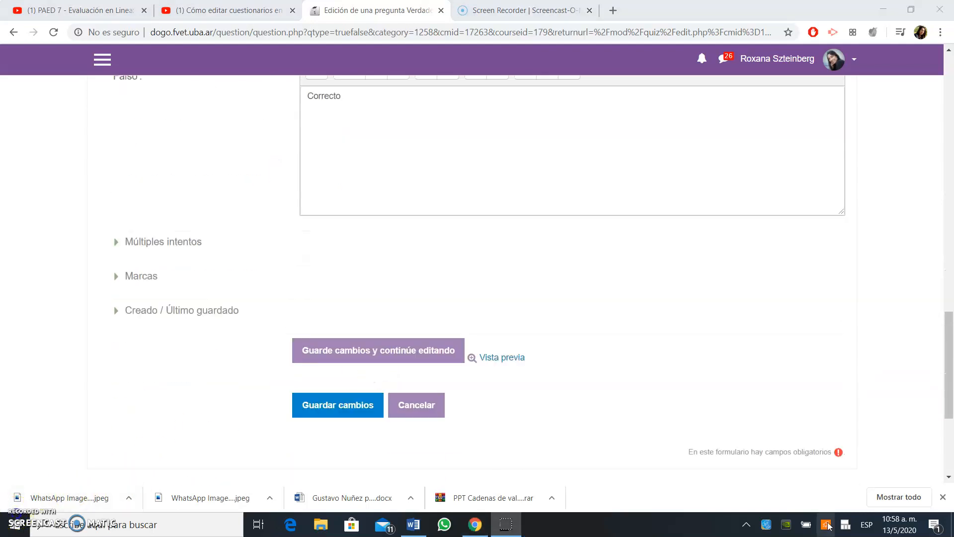
{"action": "scroll", "coordinate": [694, 433], "scroll_direction": "up", "scroll_amount": 1}
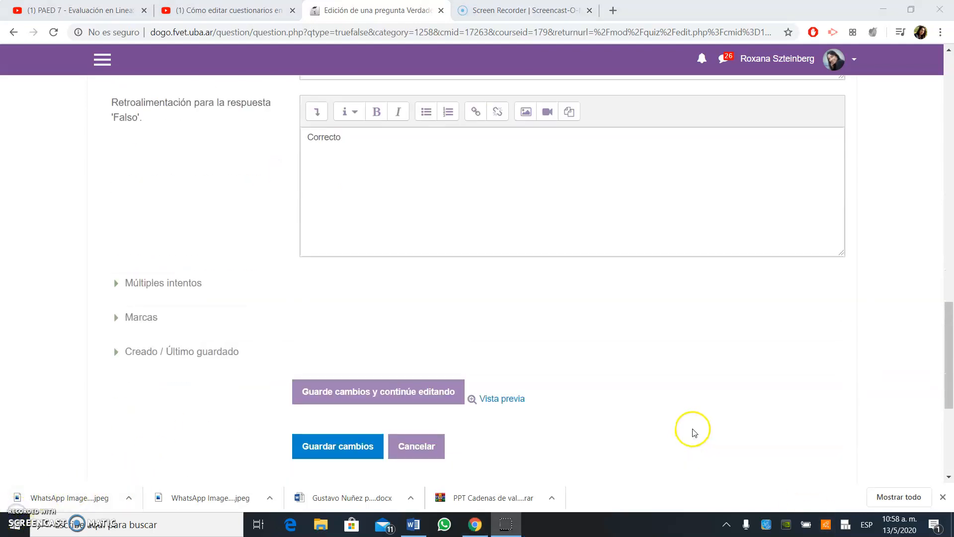
{"action": "scroll", "coordinate": [639, 369], "scroll_direction": "up", "scroll_amount": 3}
{"action": "scroll", "coordinate": [610, 324], "scroll_direction": "down", "scroll_amount": 4}
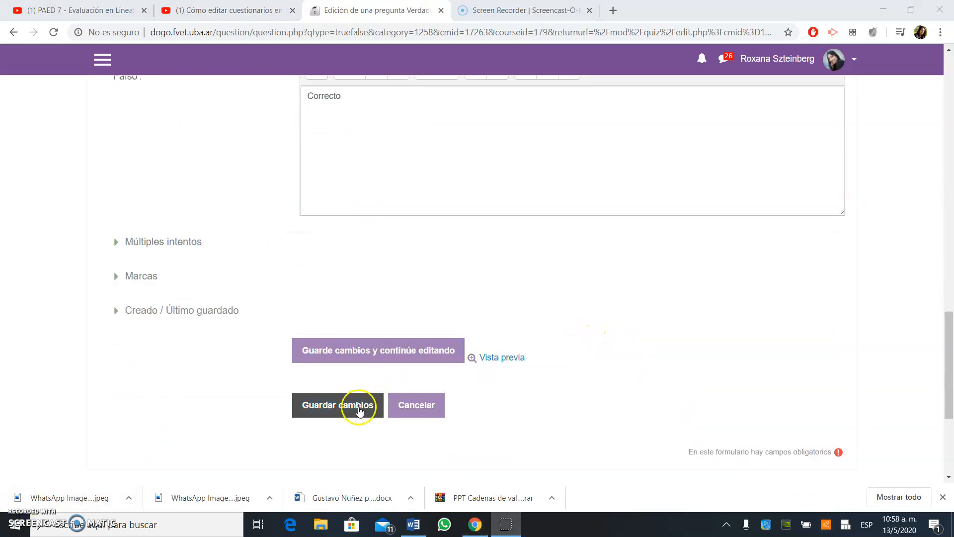
{"action": "left_click", "coordinate": [328, 410]}
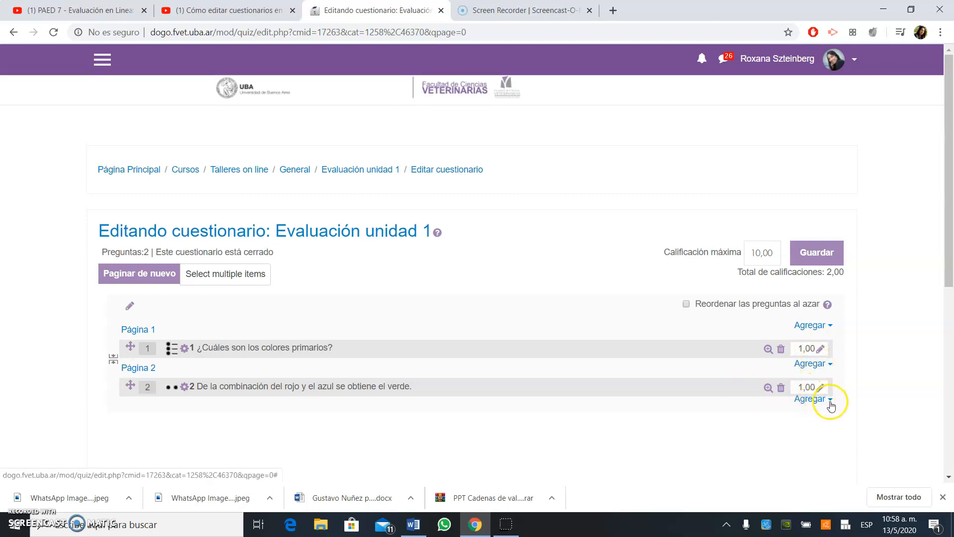
Open the question types available for a new question after question 2 and browse them.
{"action": "left_click", "coordinate": [829, 402]}
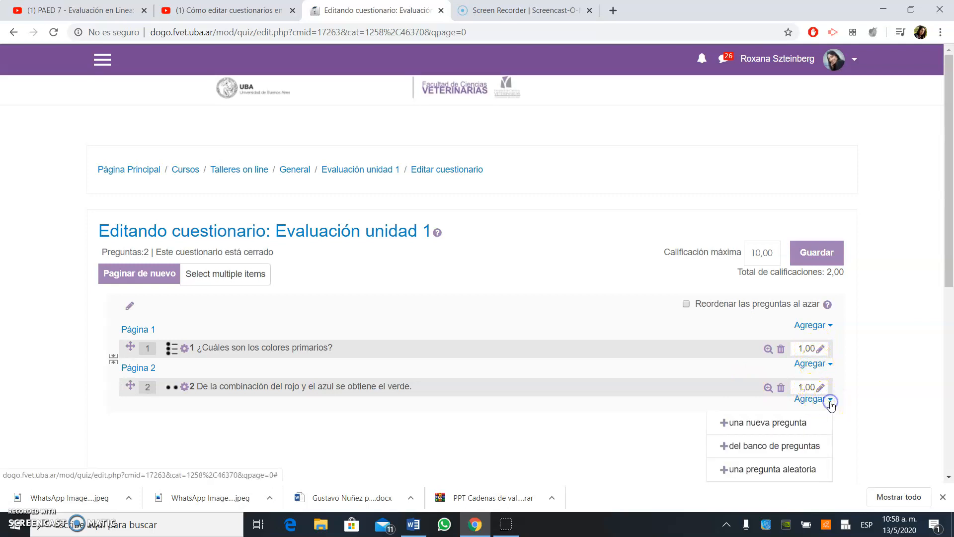
{"action": "left_click", "coordinate": [775, 432]}
{"action": "scroll", "coordinate": [609, 398], "scroll_direction": "down", "scroll_amount": 1}
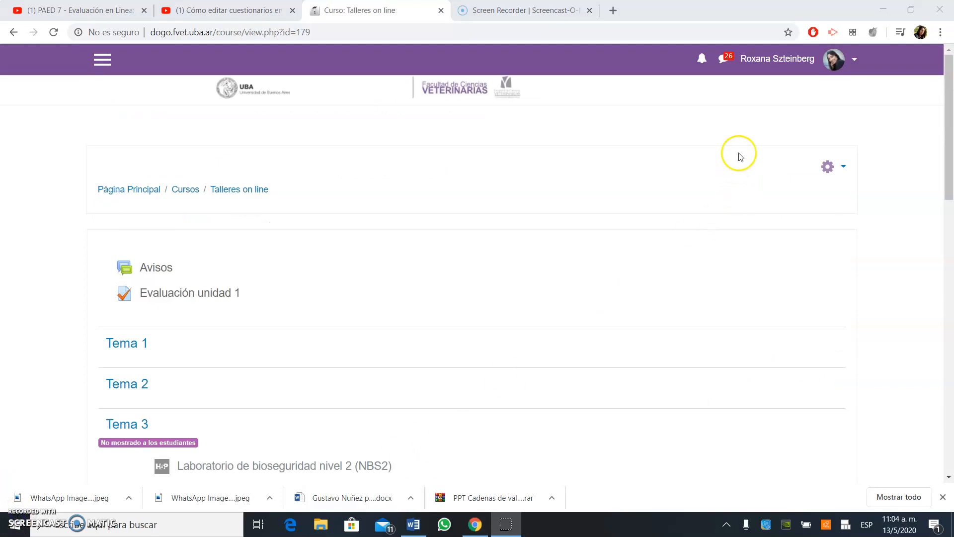
Switch the role in the course Talleres on line to Student.
{"action": "left_click", "coordinate": [855, 59]}
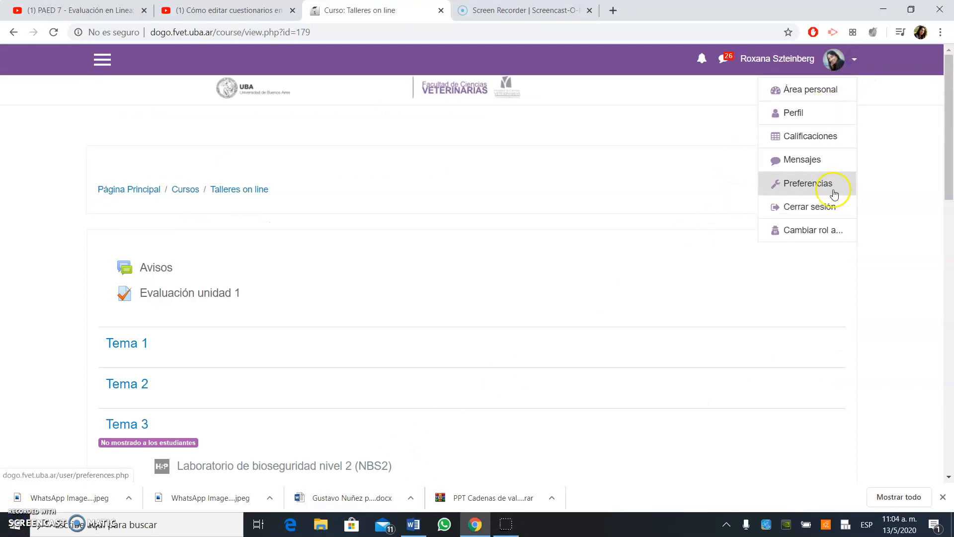
{"action": "left_click", "coordinate": [799, 233]}
{"action": "left_click", "coordinate": [152, 374]}
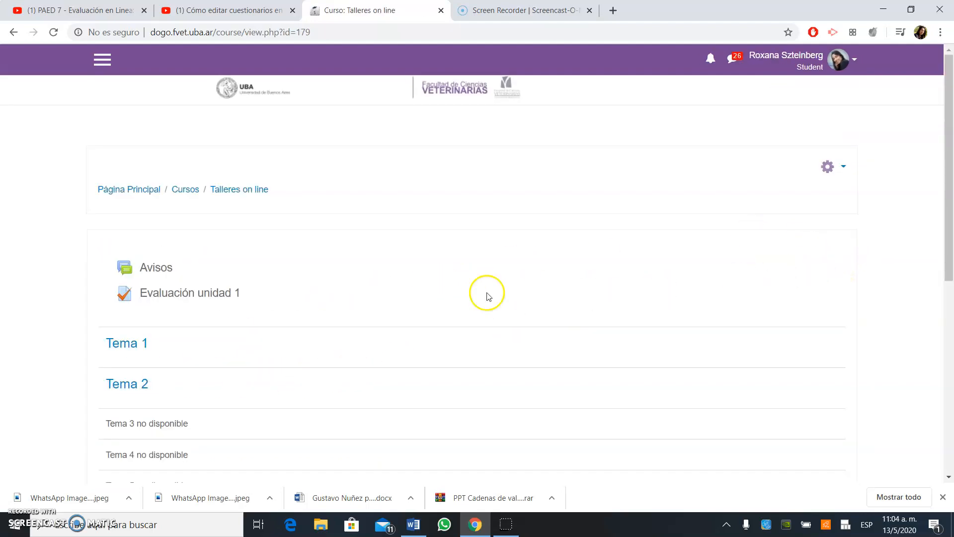
Start an attempt at Evaluación unidad 1, answer question 1 with Rojo, Amarillo and Azul, and go on to question 2.
{"action": "left_click", "coordinate": [198, 298]}
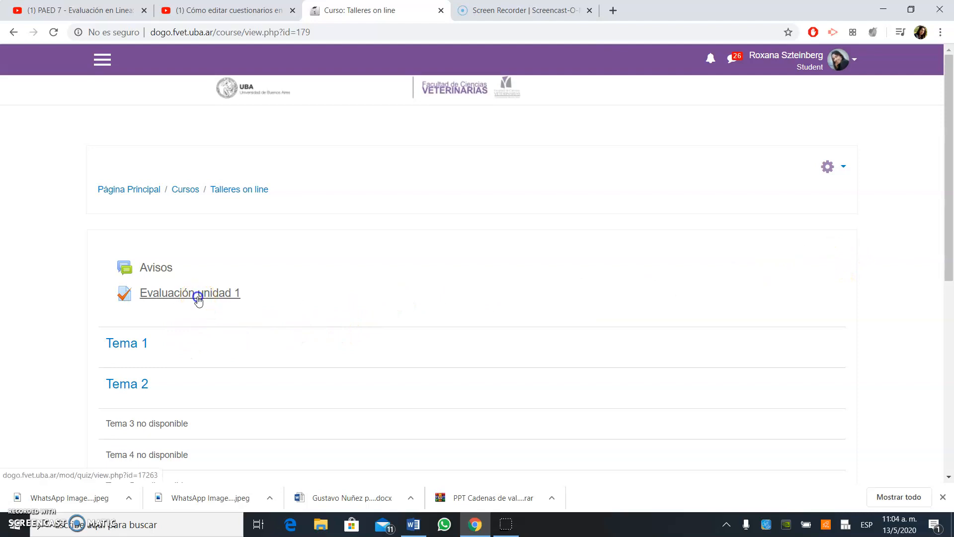
{"action": "left_click", "coordinate": [449, 309]}
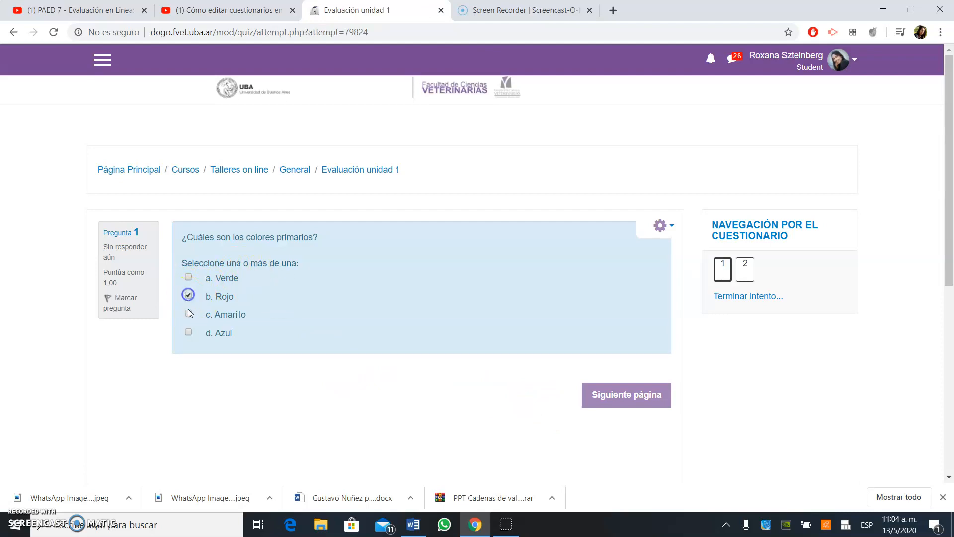
{"action": "left_click", "coordinate": [189, 334]}
{"action": "left_click", "coordinate": [612, 396]}
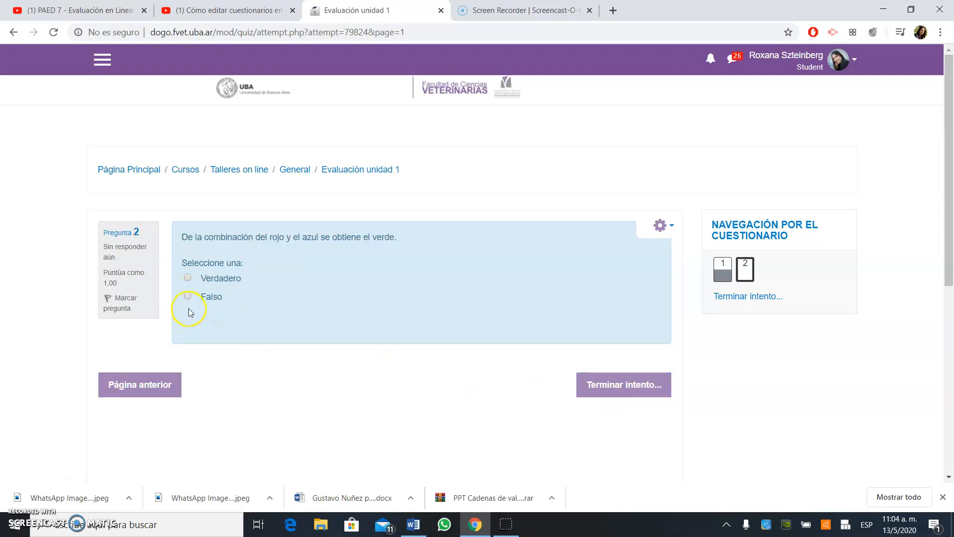
Answer question 2 with Verdadero, submit everything to finish the attempt, and view the attempt summary.
{"action": "left_click", "coordinate": [189, 279]}
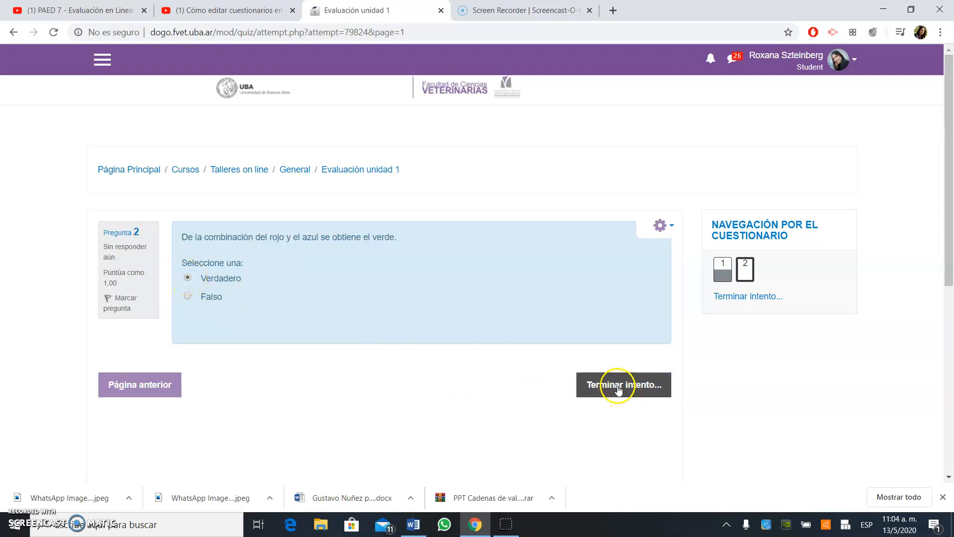
{"action": "left_click", "coordinate": [614, 386]}
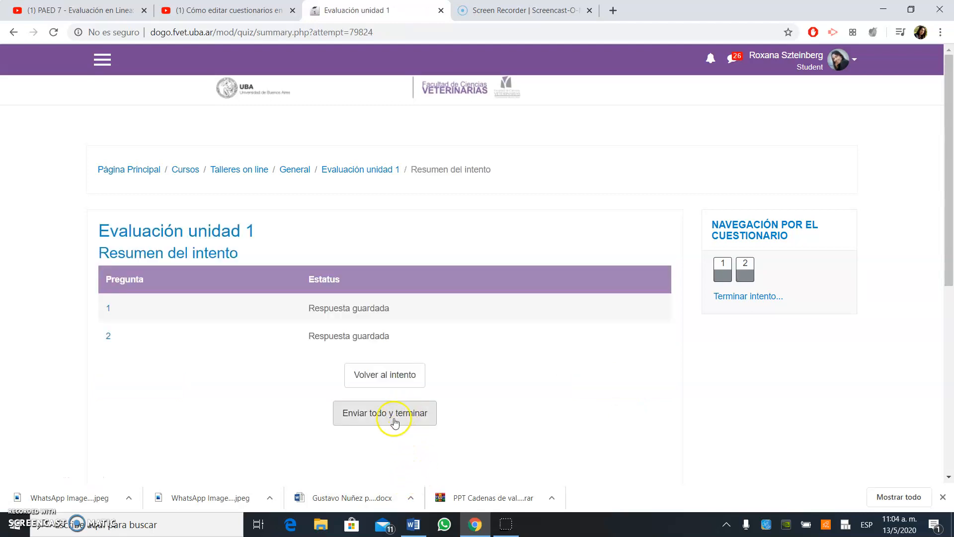
{"action": "left_click", "coordinate": [383, 419]}
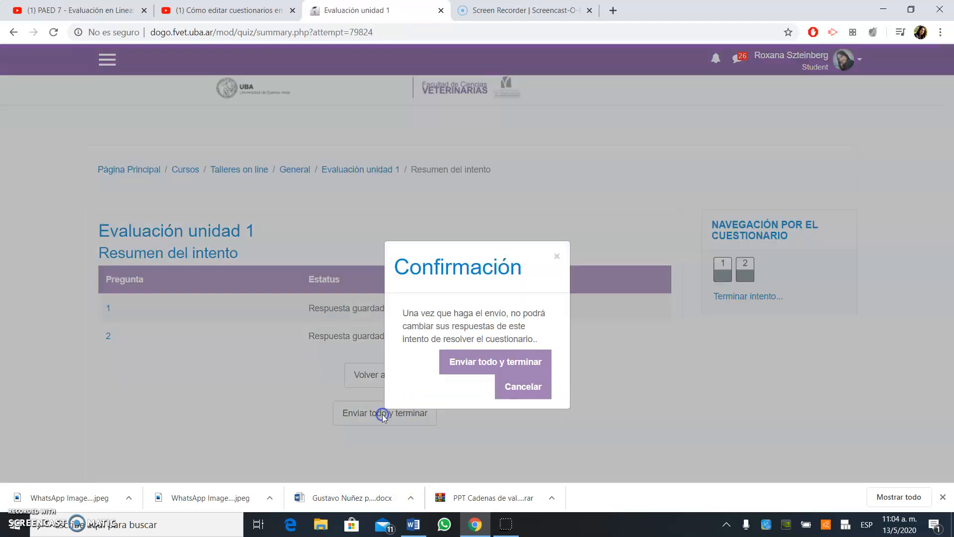
{"action": "left_click", "coordinate": [485, 367]}
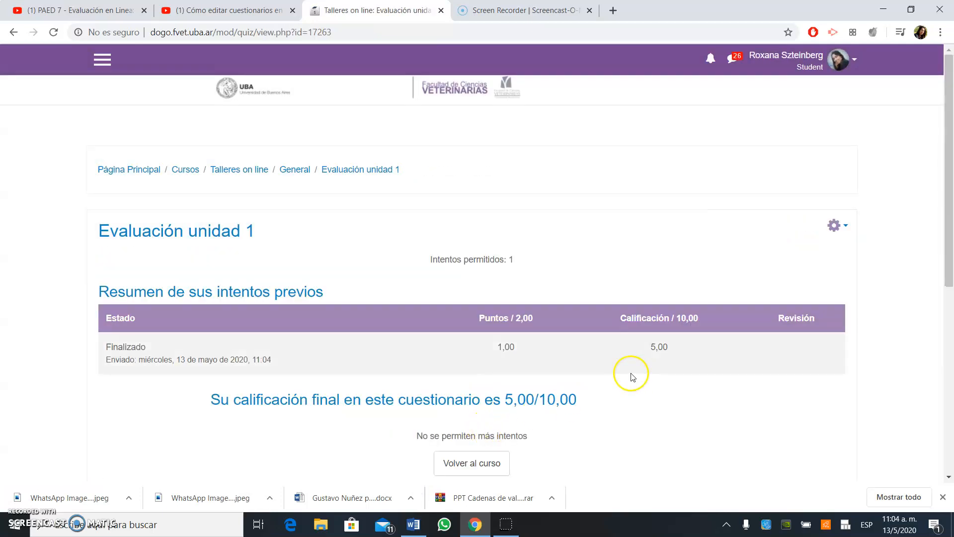
{"action": "scroll", "coordinate": [371, 347], "scroll_direction": "down", "scroll_amount": 1}
{"action": "scroll", "coordinate": [368, 347], "scroll_direction": "up", "scroll_amount": 1}
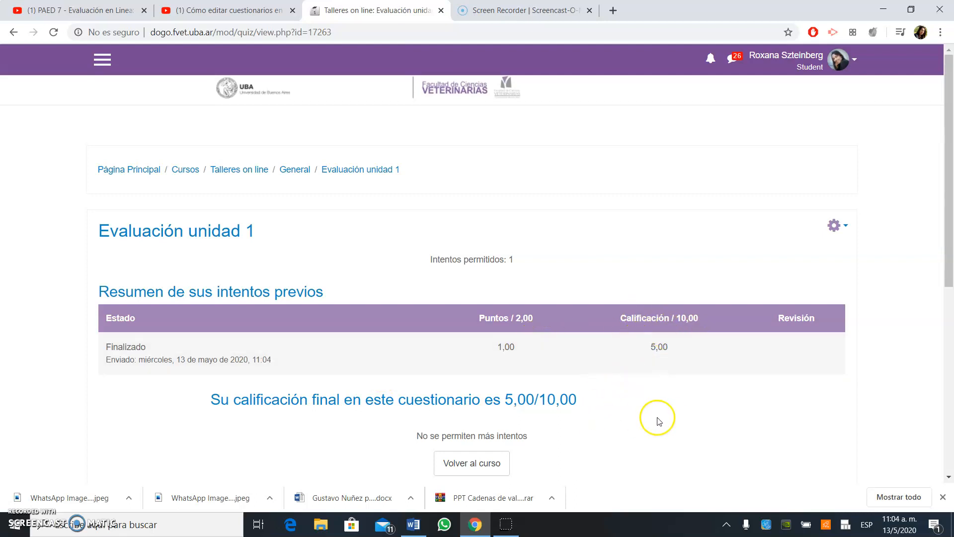
{"action": "scroll", "coordinate": [695, 405], "scroll_direction": "down", "scroll_amount": 1}
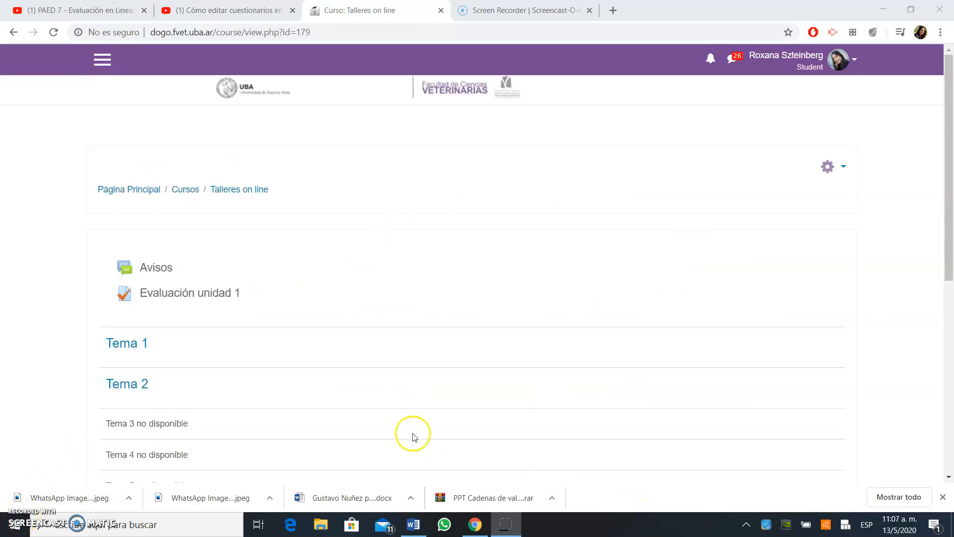
Start an attempt at Evaluación unidad 1, answer question 1 with Azul, Rojo and Amarillo, and continue to question 2.
{"action": "left_click", "coordinate": [198, 297]}
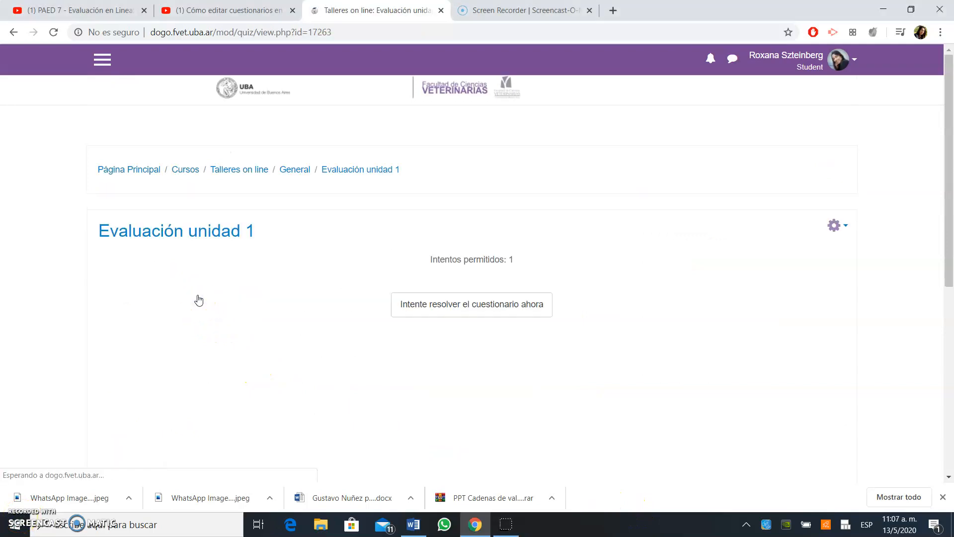
{"action": "left_click", "coordinate": [453, 309]}
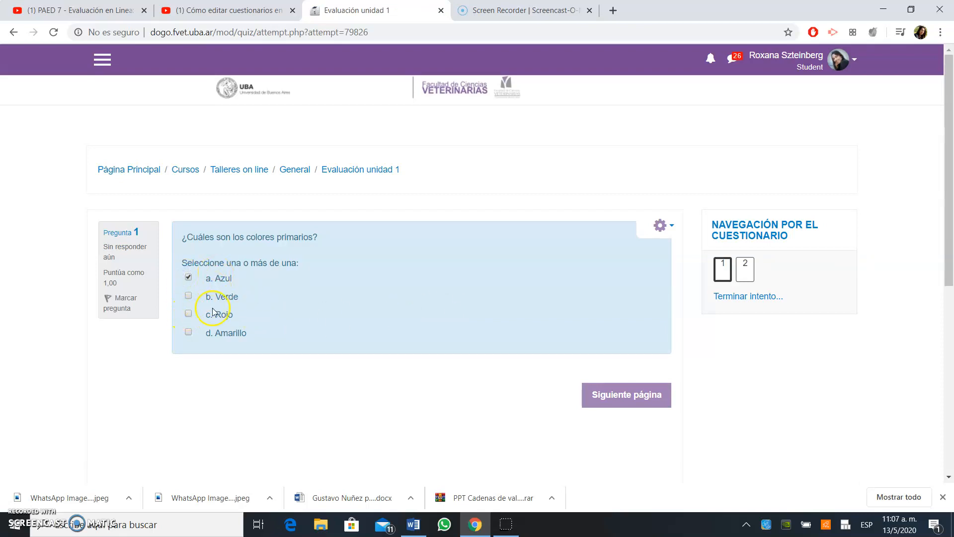
{"action": "left_click", "coordinate": [188, 333]}
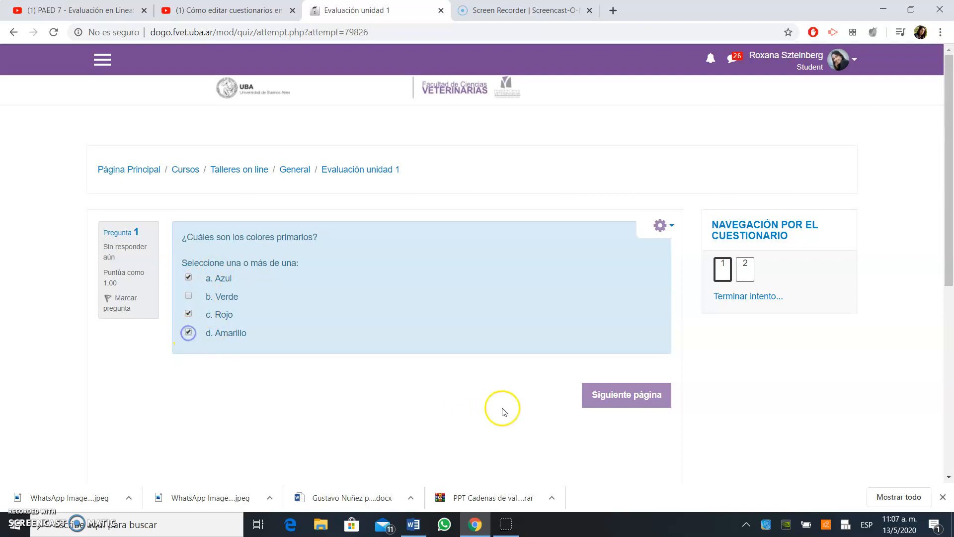
{"action": "left_click", "coordinate": [614, 396]}
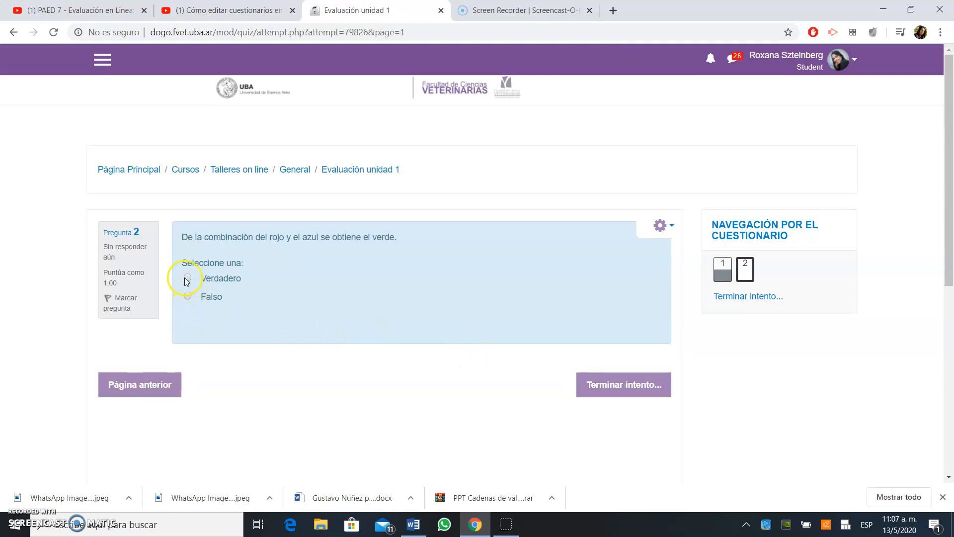
Submit and finish the attempt with Verdadero as the answer to question 2, and review the grade and feedback for both questions.
{"action": "left_click", "coordinate": [615, 383]}
{"action": "left_click", "coordinate": [378, 413]}
{"action": "left_click", "coordinate": [483, 365]}
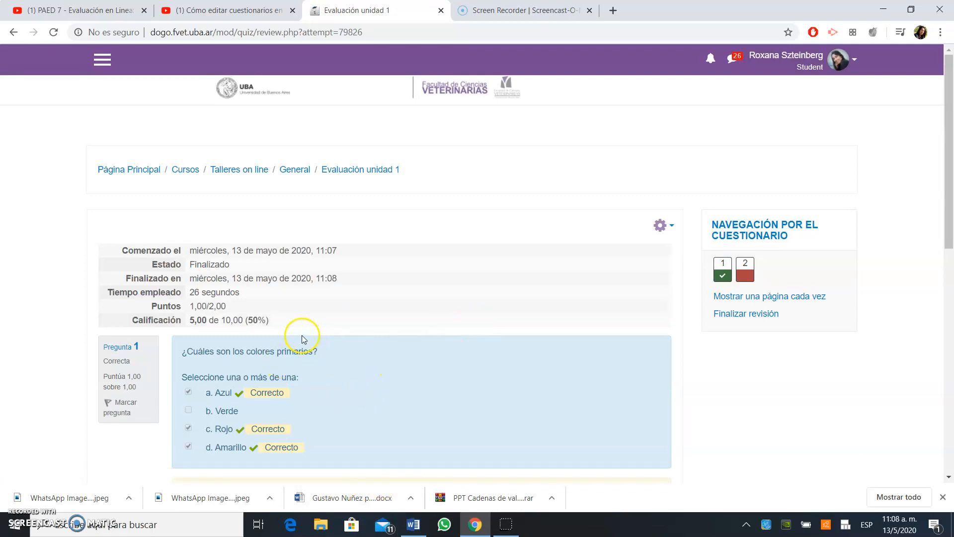
{"action": "scroll", "coordinate": [306, 328], "scroll_direction": "down", "scroll_amount": 1}
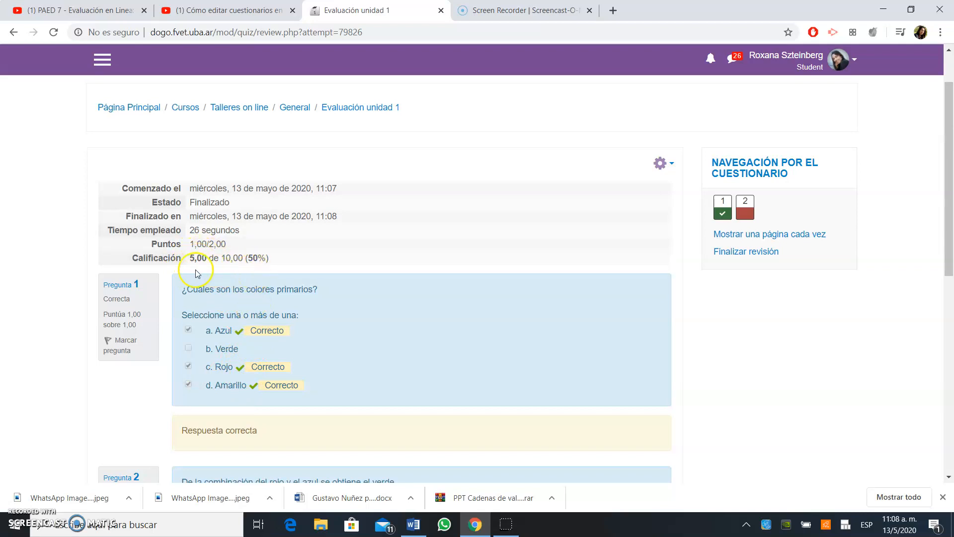
{"action": "scroll", "coordinate": [244, 336], "scroll_direction": "down", "scroll_amount": 1}
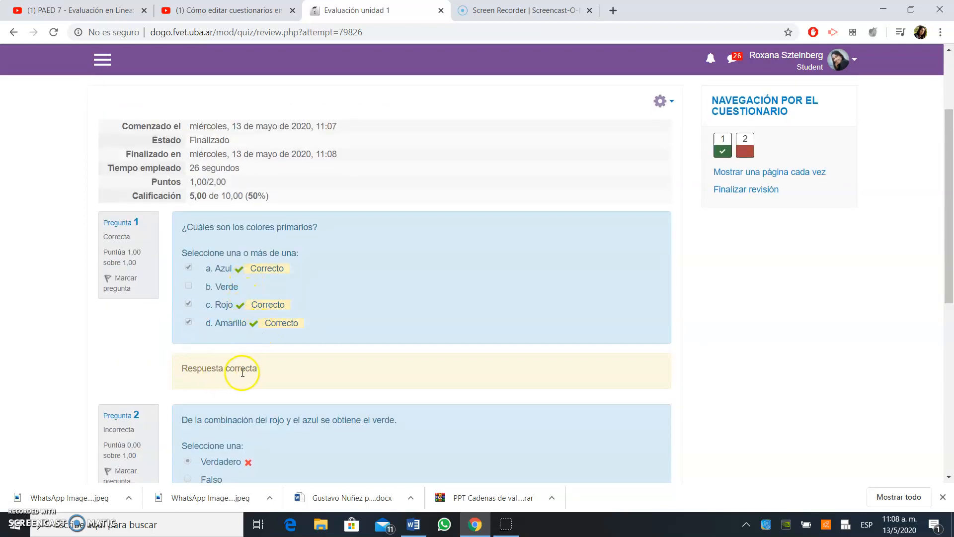
{"action": "scroll", "coordinate": [298, 374], "scroll_direction": "down", "scroll_amount": 3}
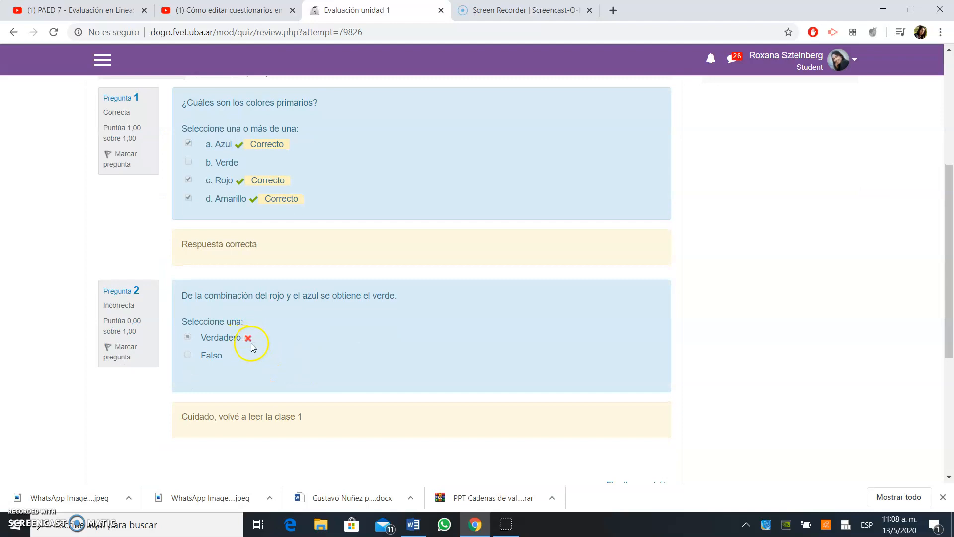